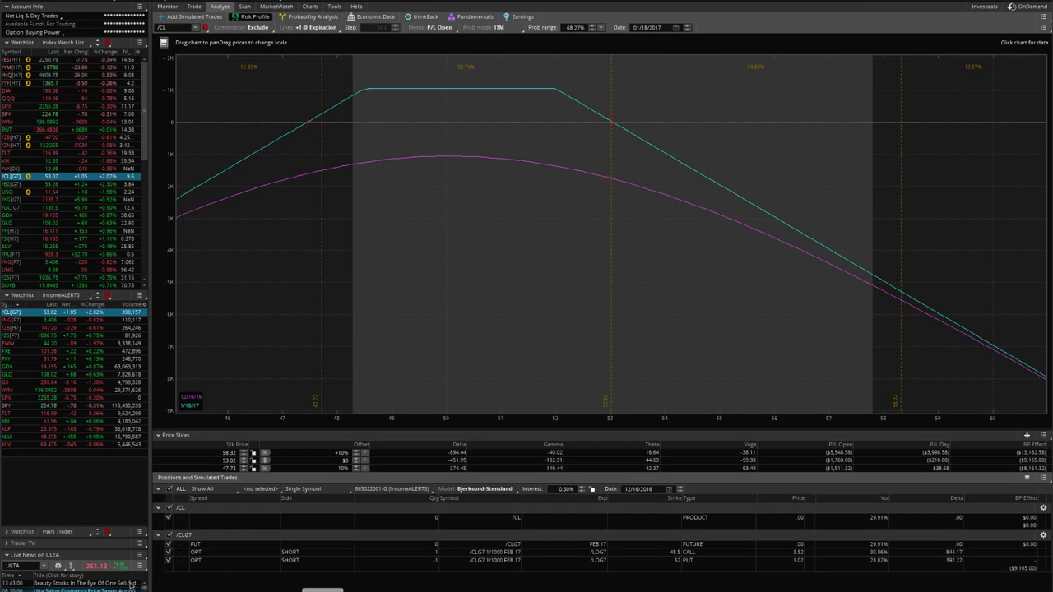
- Display the XLF risk profile and reset its adjustments, accepting that unsaved ones are discarded
click(6, 429)
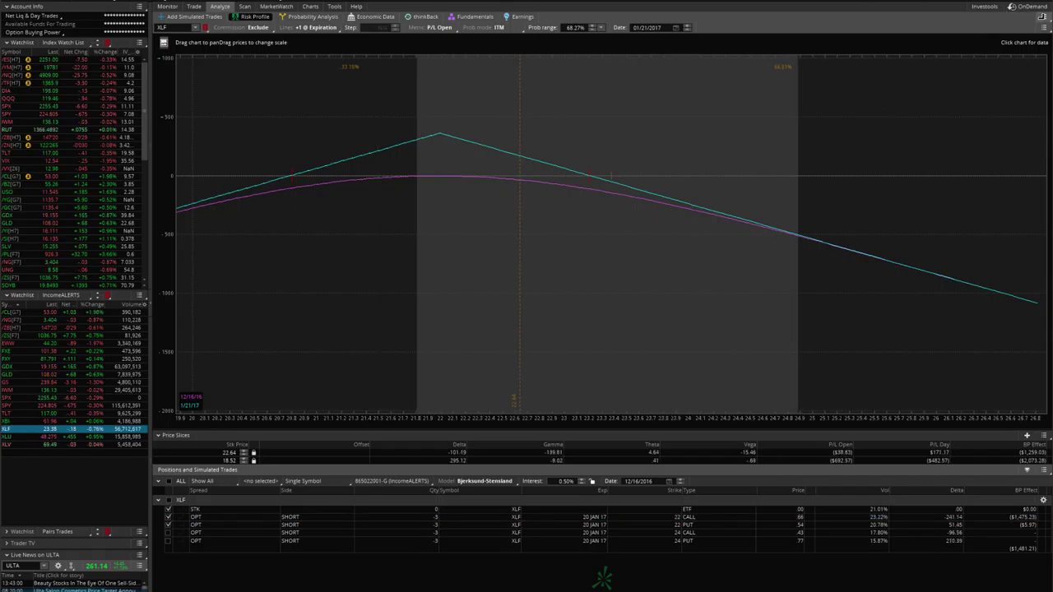
click(1043, 16)
click(1026, 32)
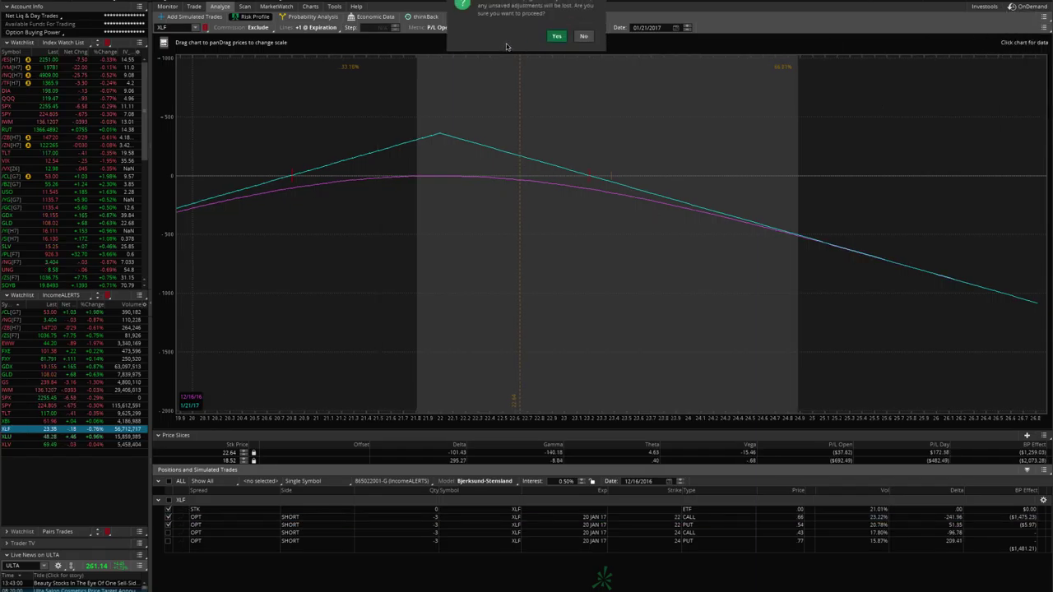
click(556, 5)
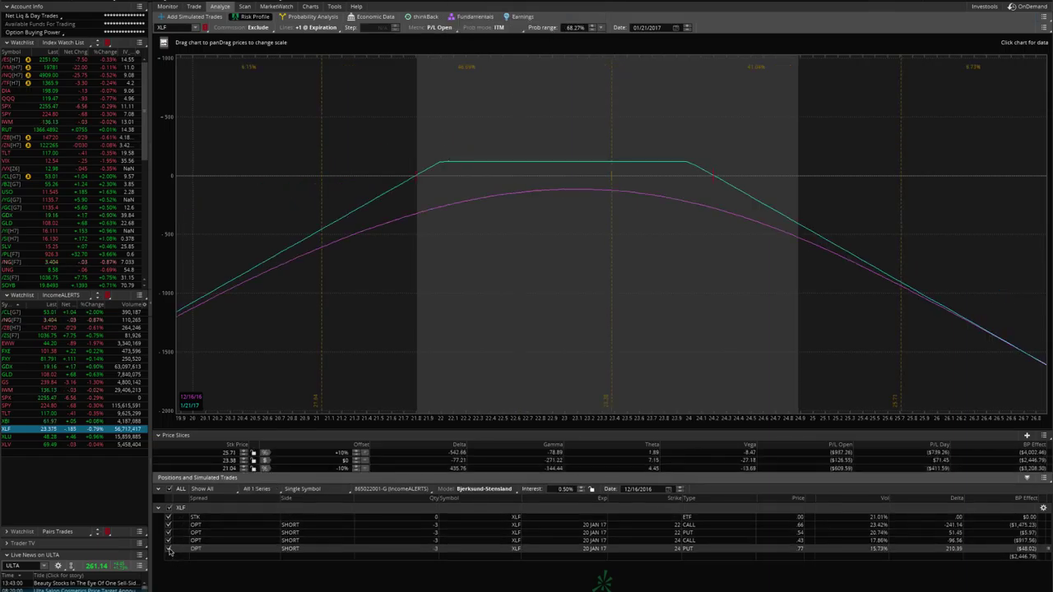
- Exclude the short 24 call and 24 put from the XLF risk graph to view the 22 straddle, briefly isolating its put
click(169, 540)
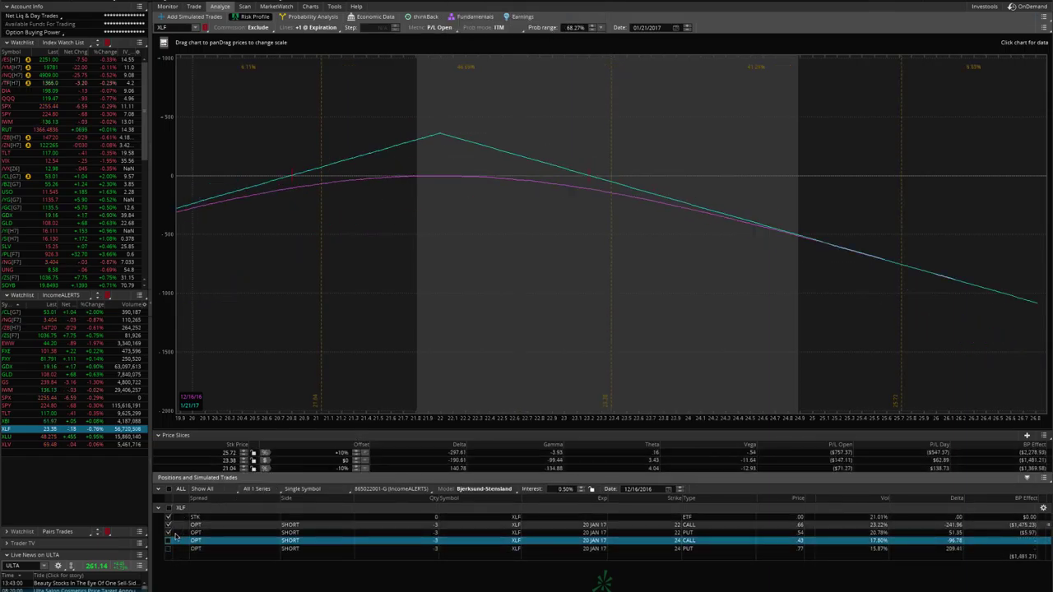
click(168, 533)
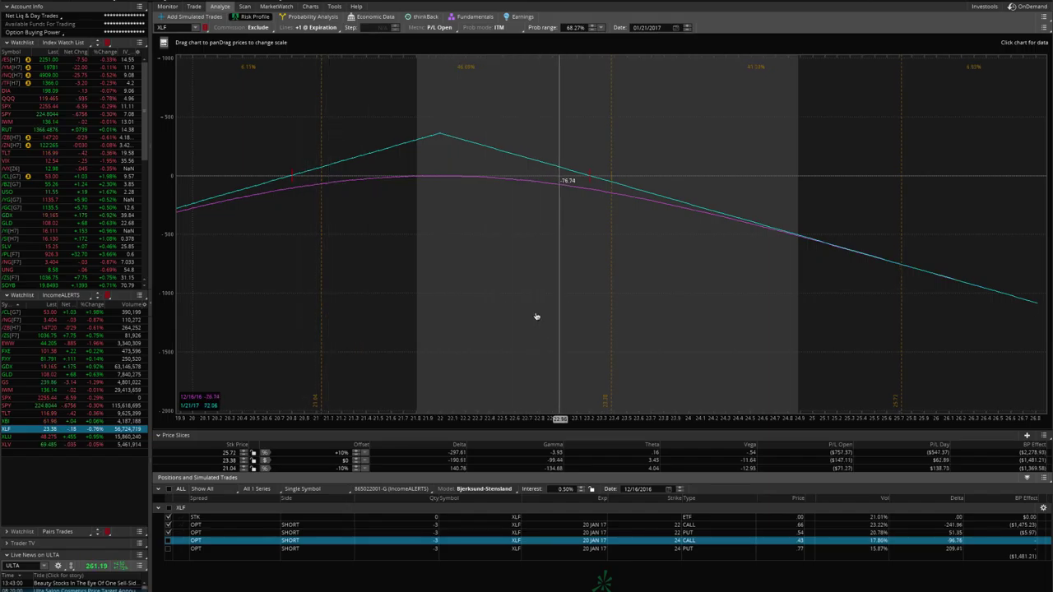
click(168, 525)
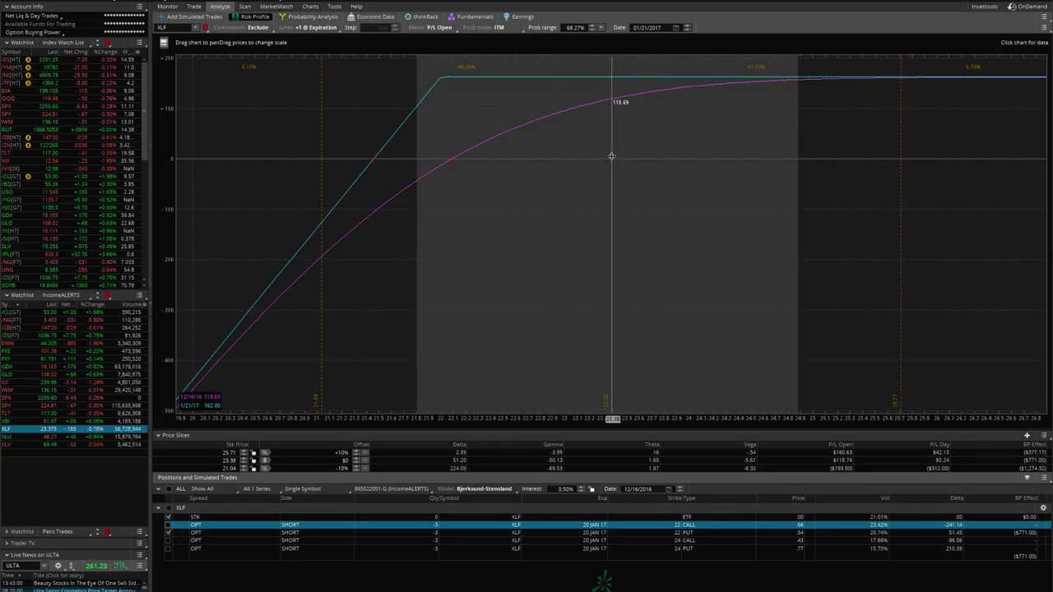
click(168, 525)
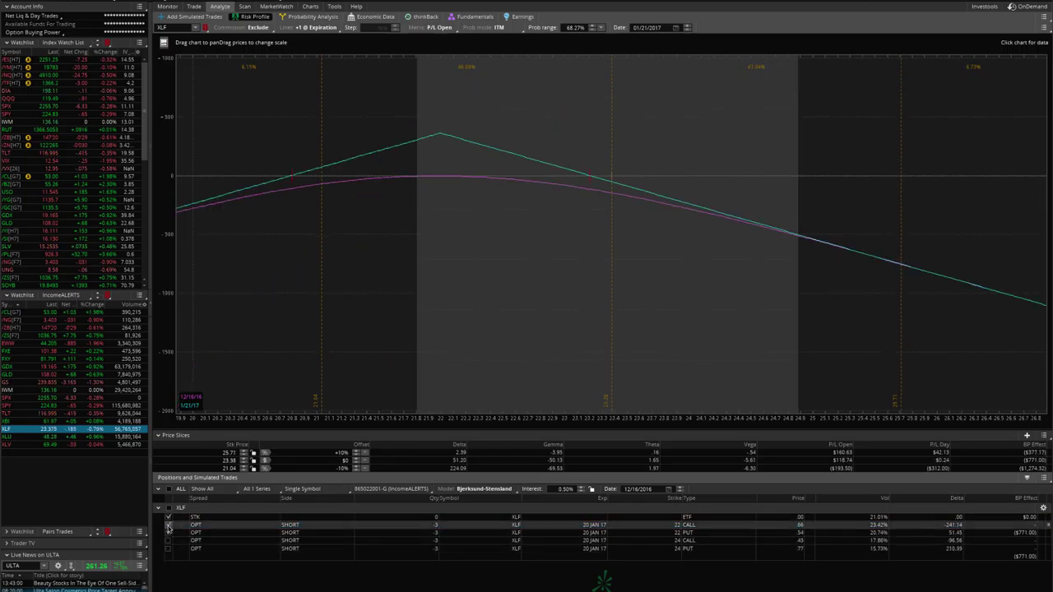
- Include the short 24 call and short 24 put again in the XLF risk graph to view both straddles combined
click(168, 532)
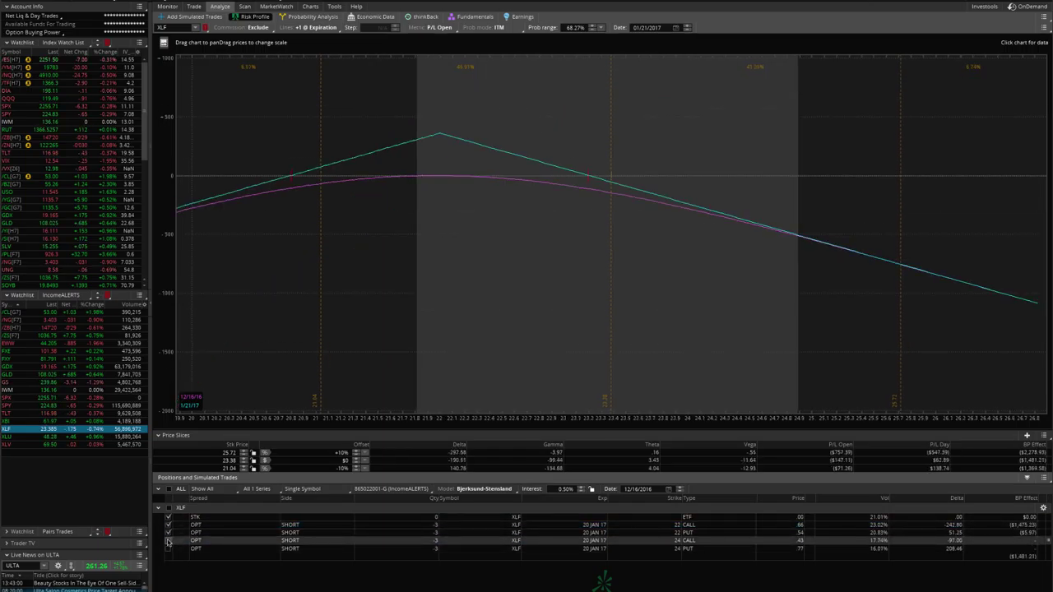
click(167, 540)
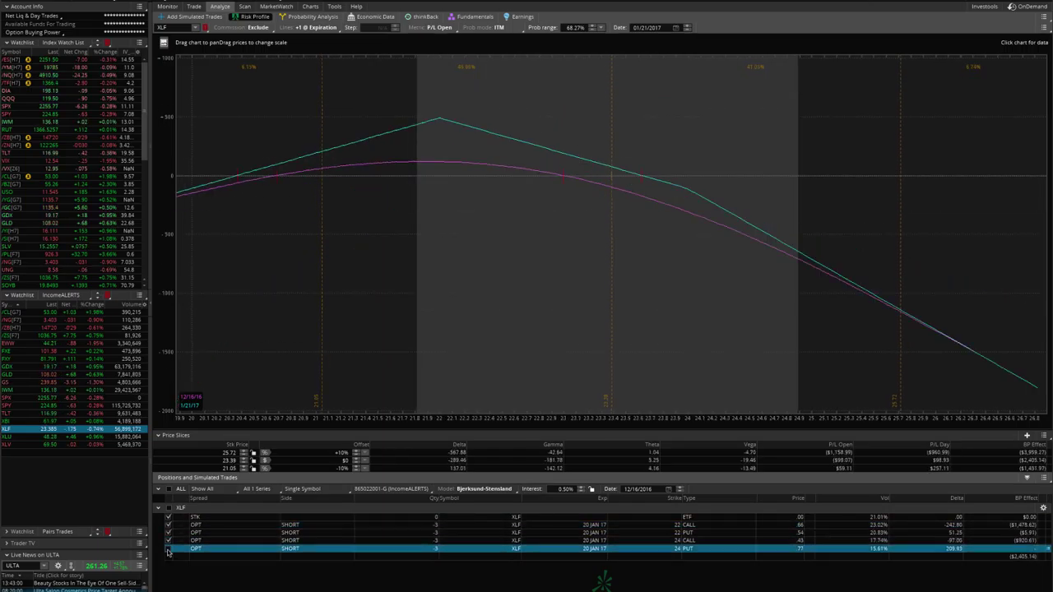
click(168, 548)
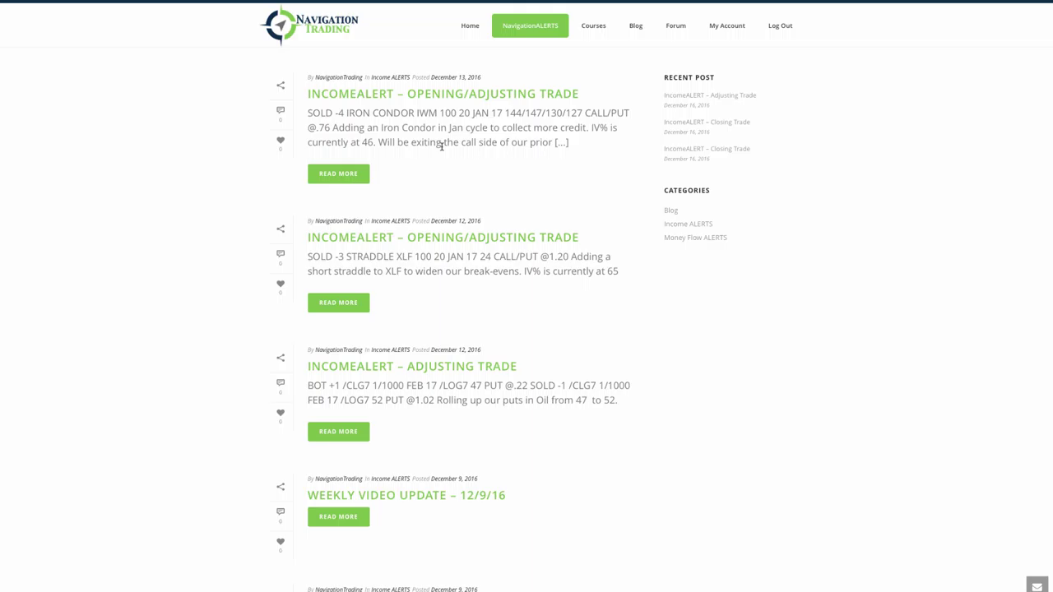
- Display the IWM risk profile and exclude the 20 JAN 17 iron condor legs: 127 and 130 puts, 144 and 147 calls
click(319, 520)
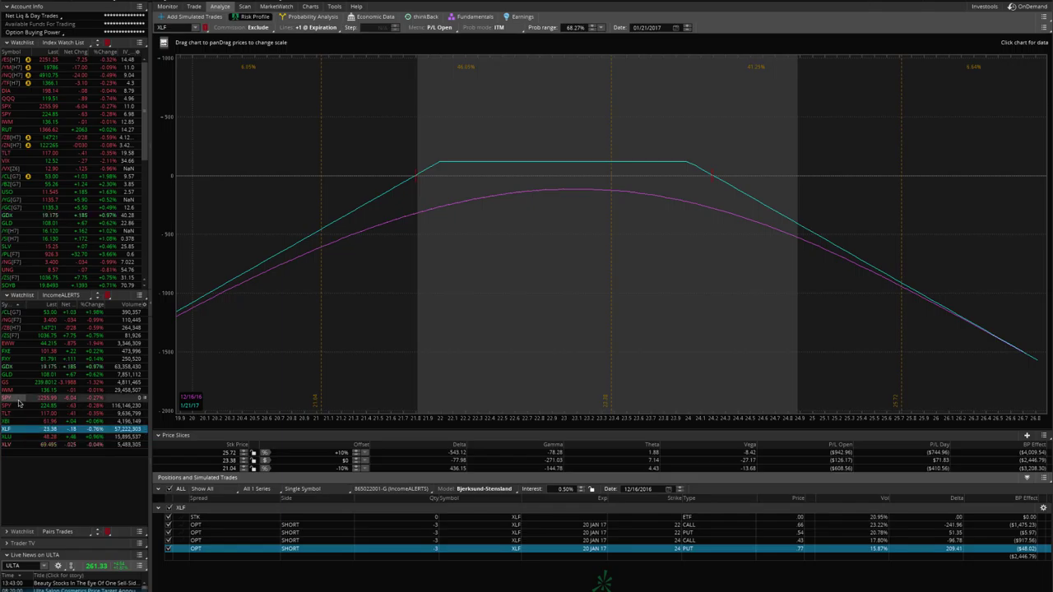
click(18, 390)
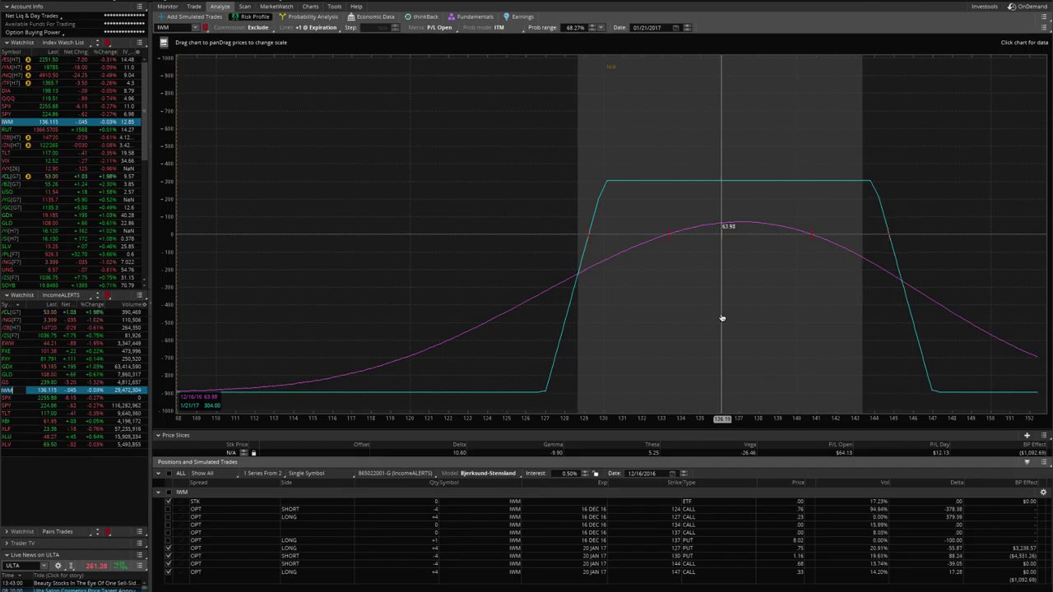
click(167, 571)
click(167, 563)
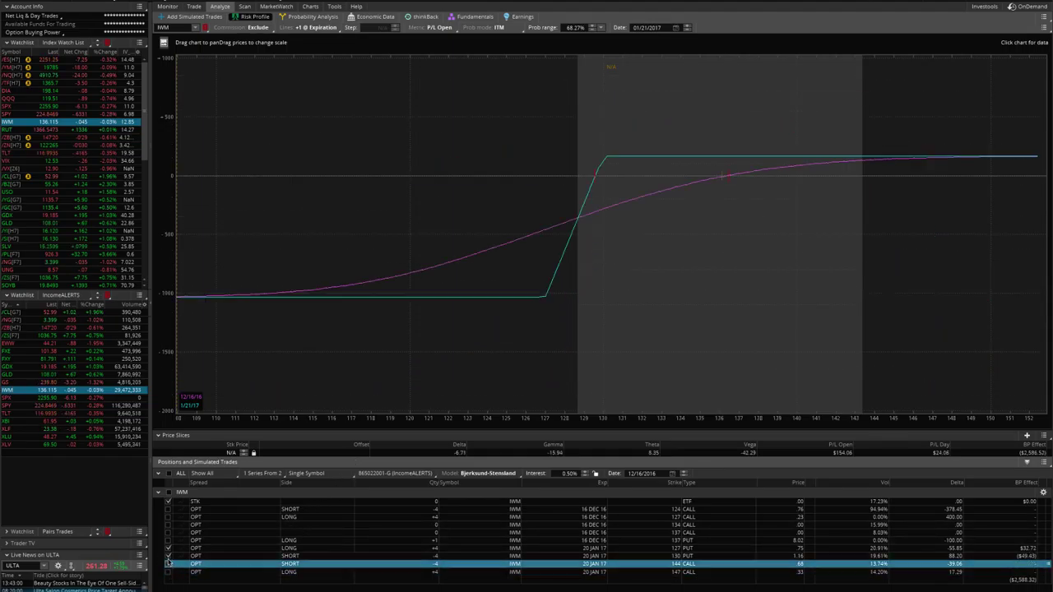
click(167, 555)
click(168, 547)
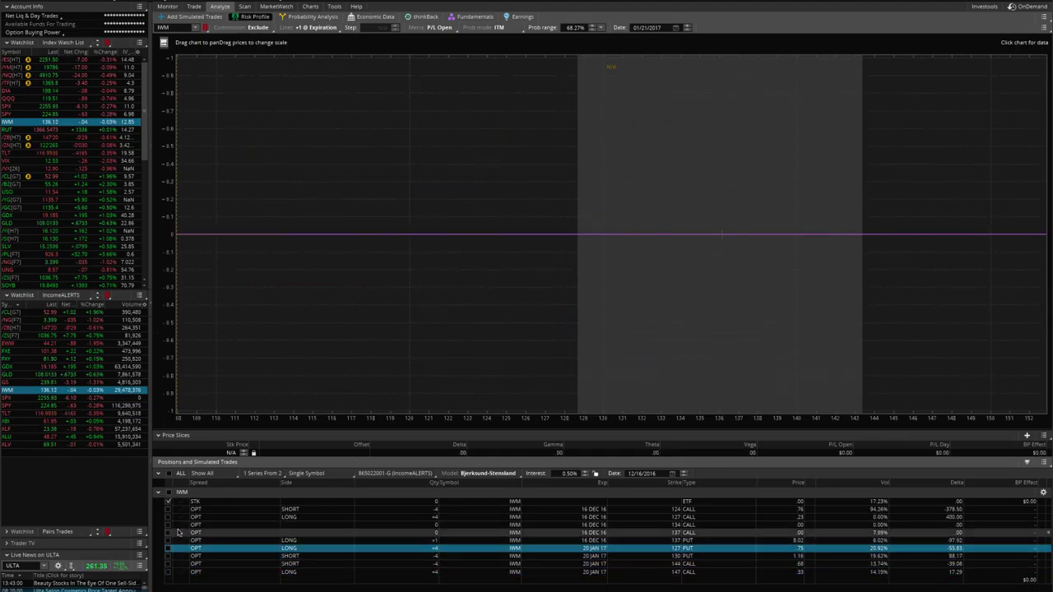
- Graph only IWM's 16 DEC 16 124/127 call spread, and exclude both legs again after viewing it
click(167, 516)
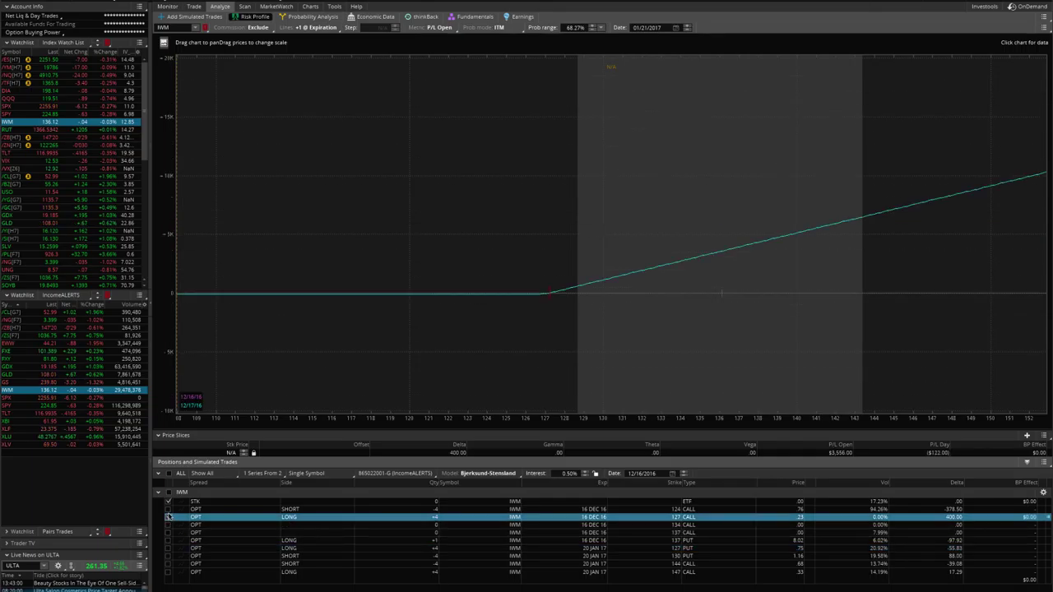
click(168, 509)
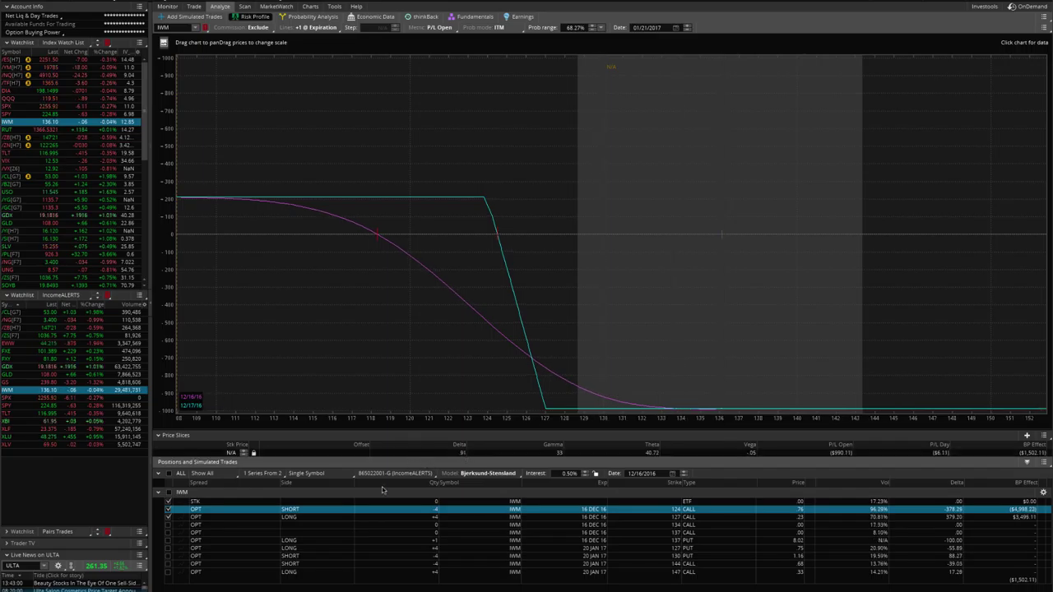
click(168, 509)
click(168, 516)
click(167, 517)
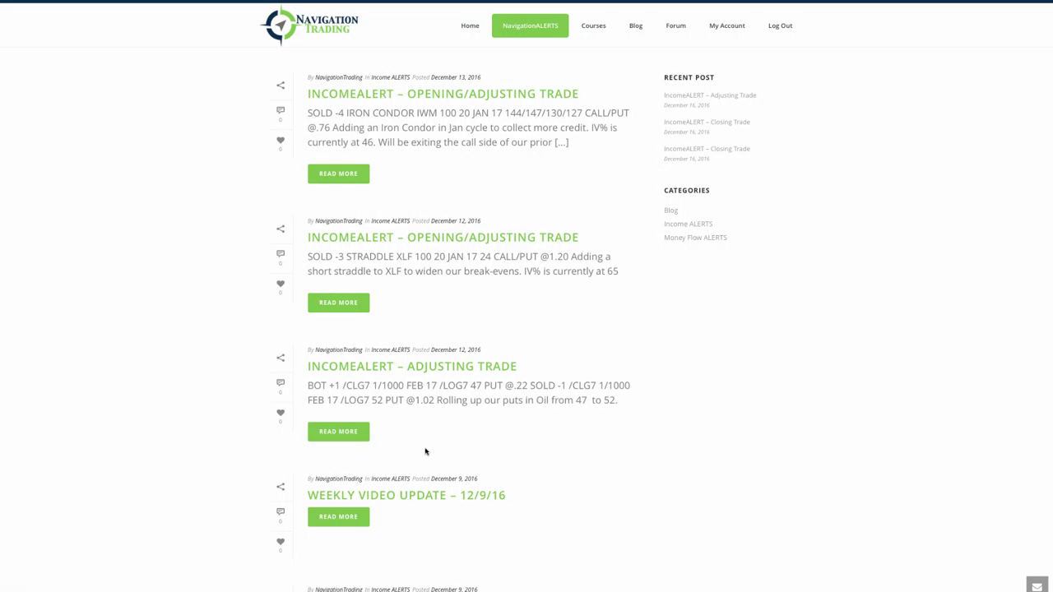
- Check the trade alerts page and graph only the short 47 put and 51 call on the XLU risk profile
scroll(444, 426, down, 15)
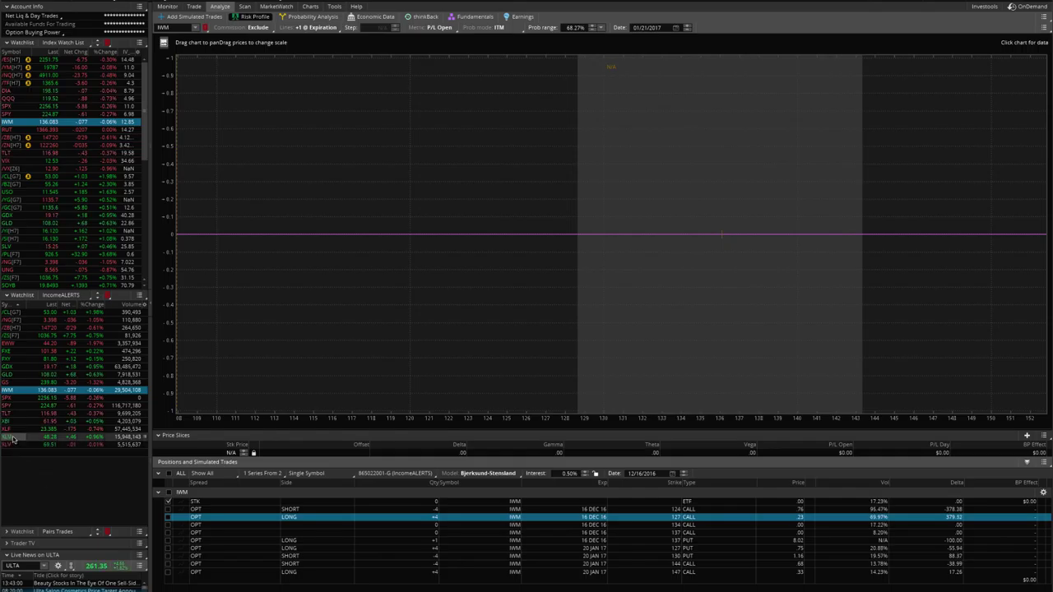
click(13, 437)
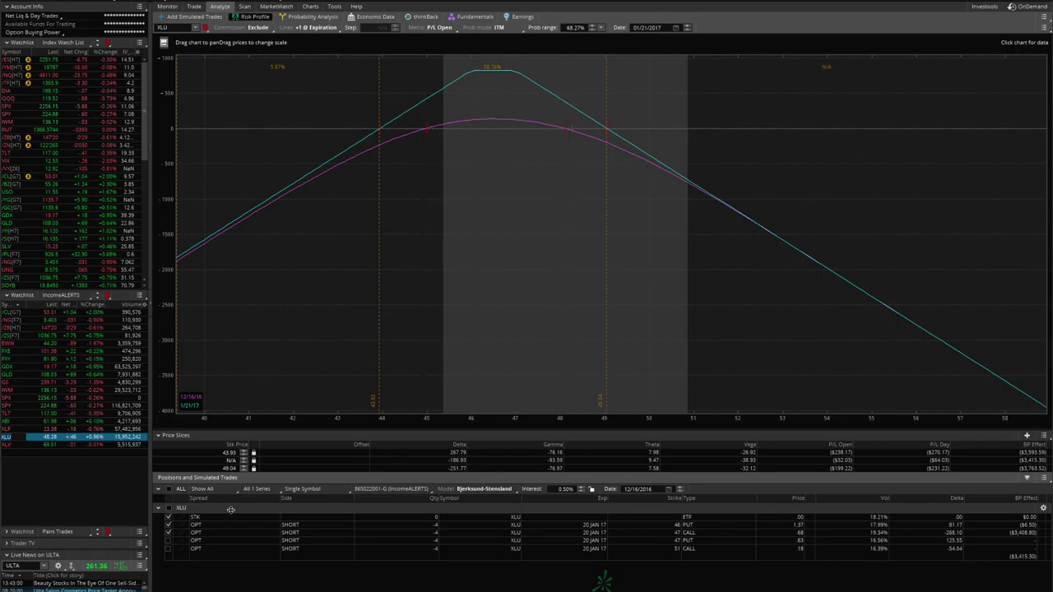
click(169, 548)
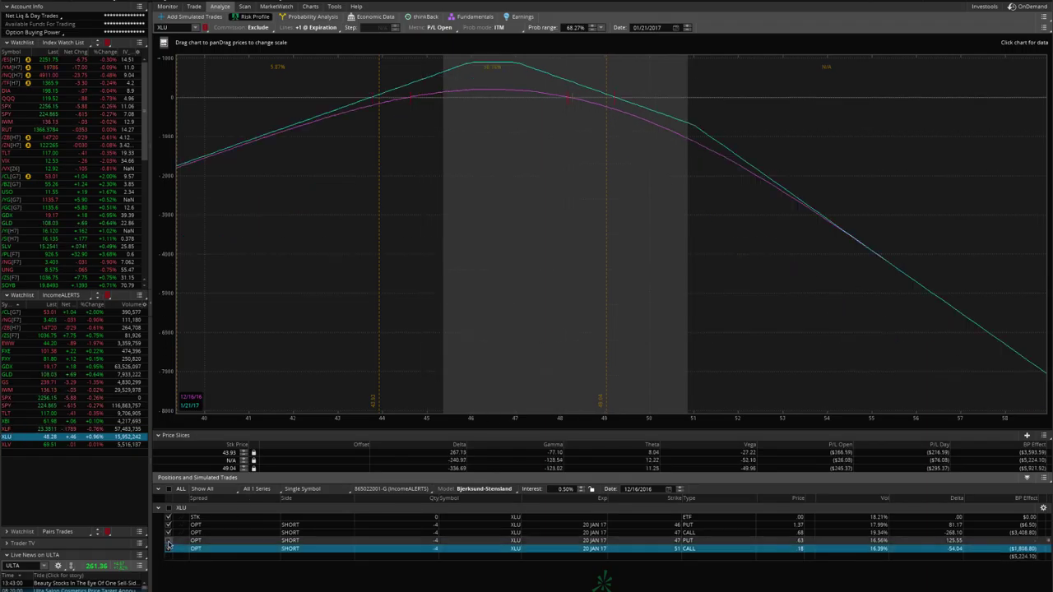
click(169, 540)
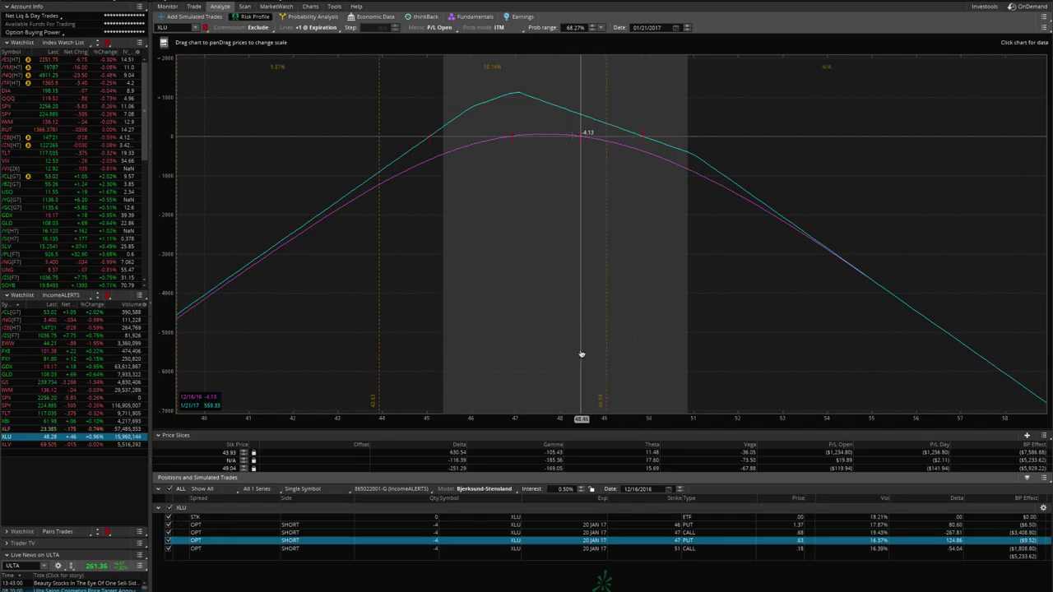
click(168, 524)
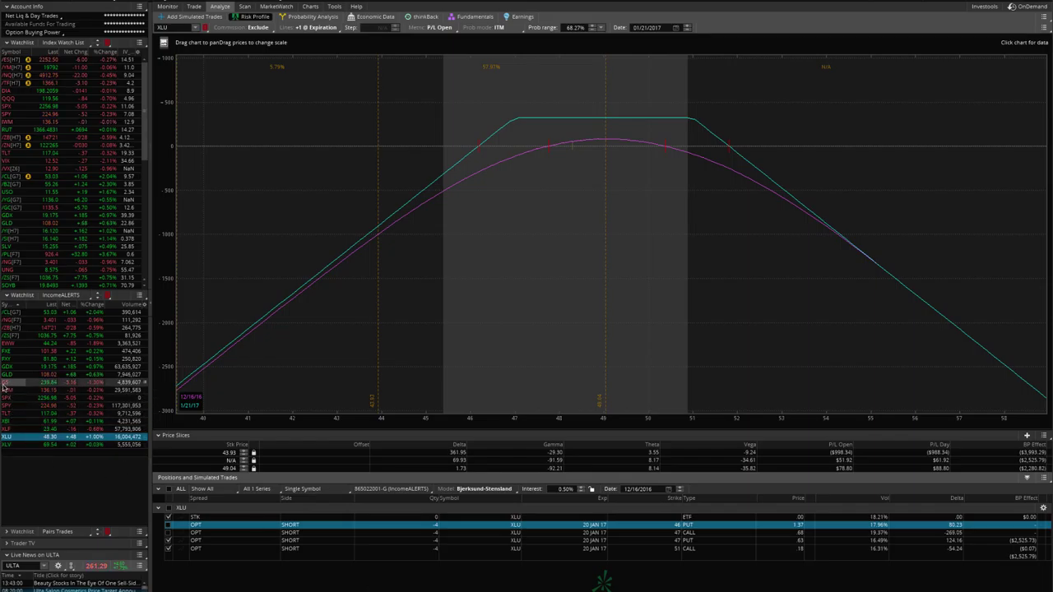
- View the FXY risk profile, and bring up the price and implied volatility charts for FXY and GDX
click(10, 359)
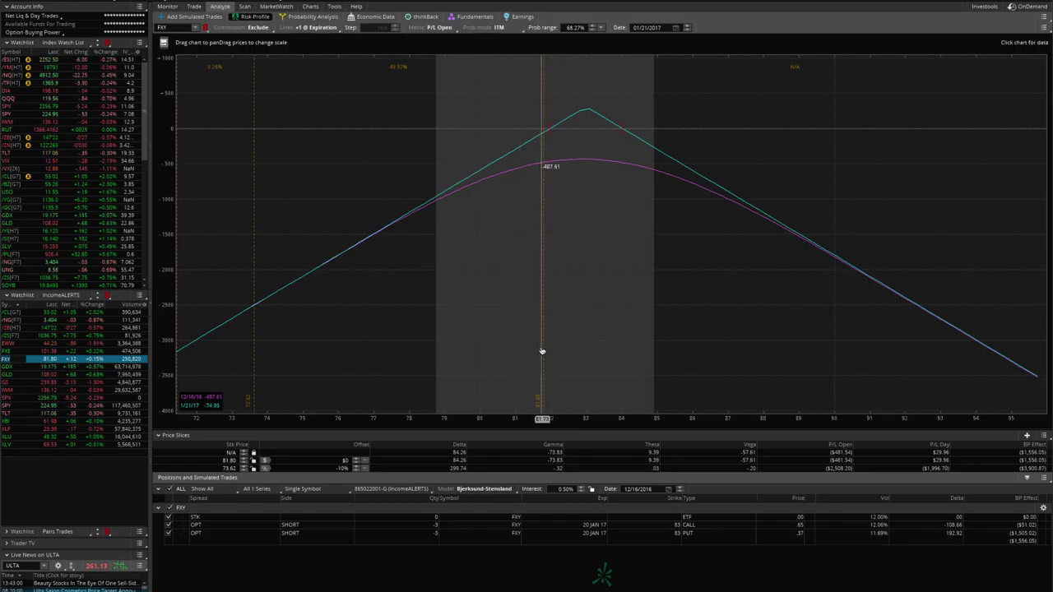
click(311, 7)
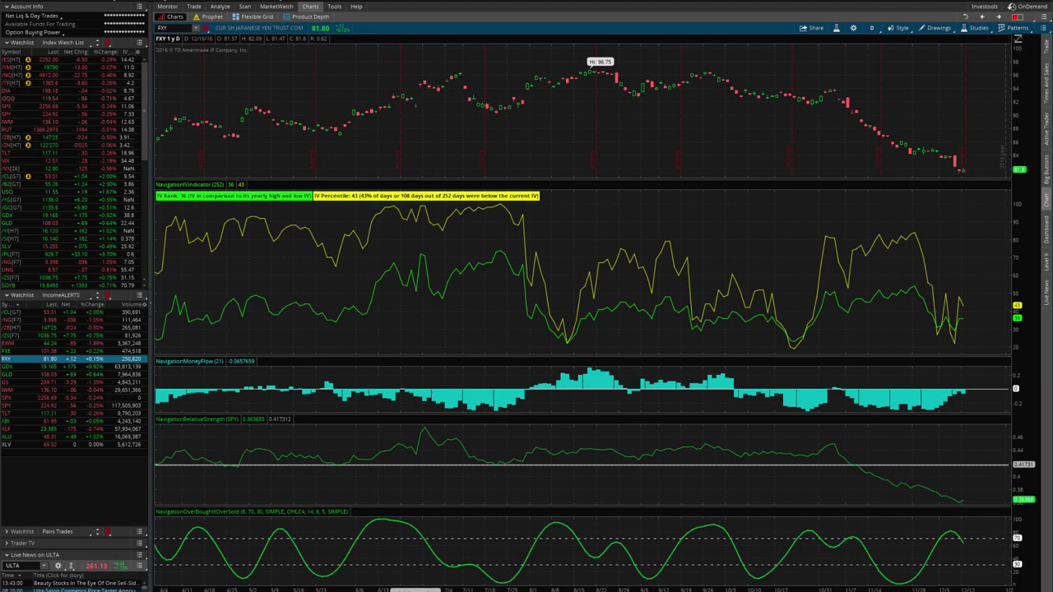
click(19, 323)
click(19, 366)
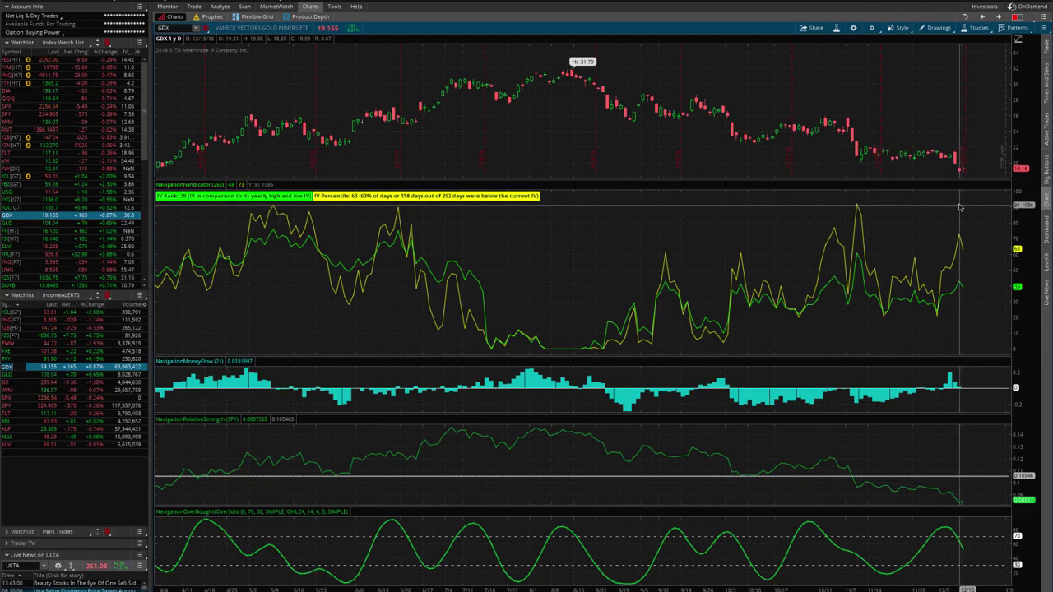
- Graph only the short 17 put and 21 call on the GDX risk profile and read the matching trade alert
click(220, 6)
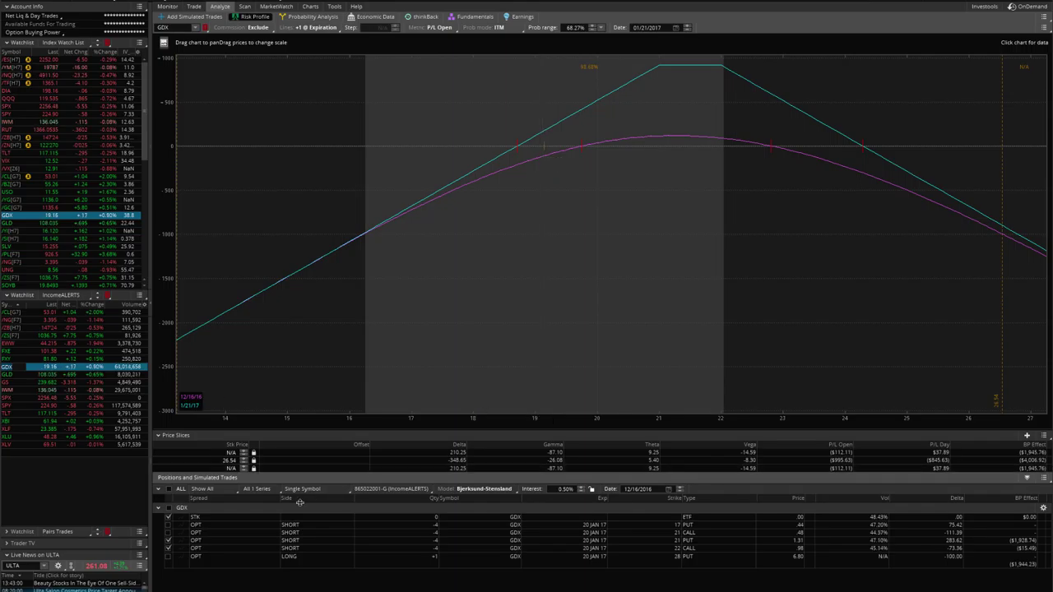
click(168, 547)
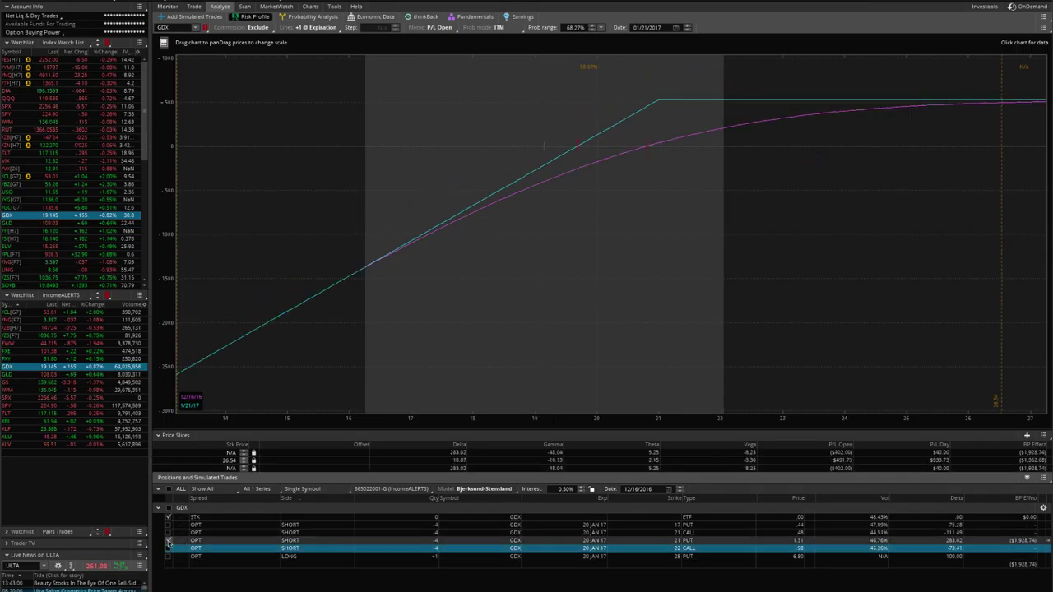
click(168, 539)
click(168, 532)
click(167, 524)
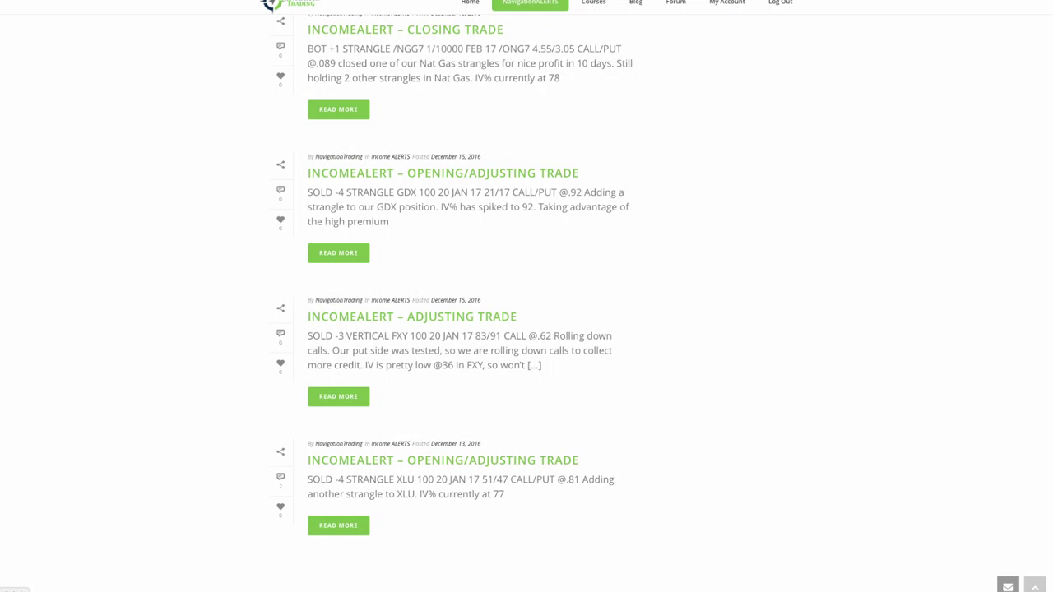
scroll(405, 395, up, 3)
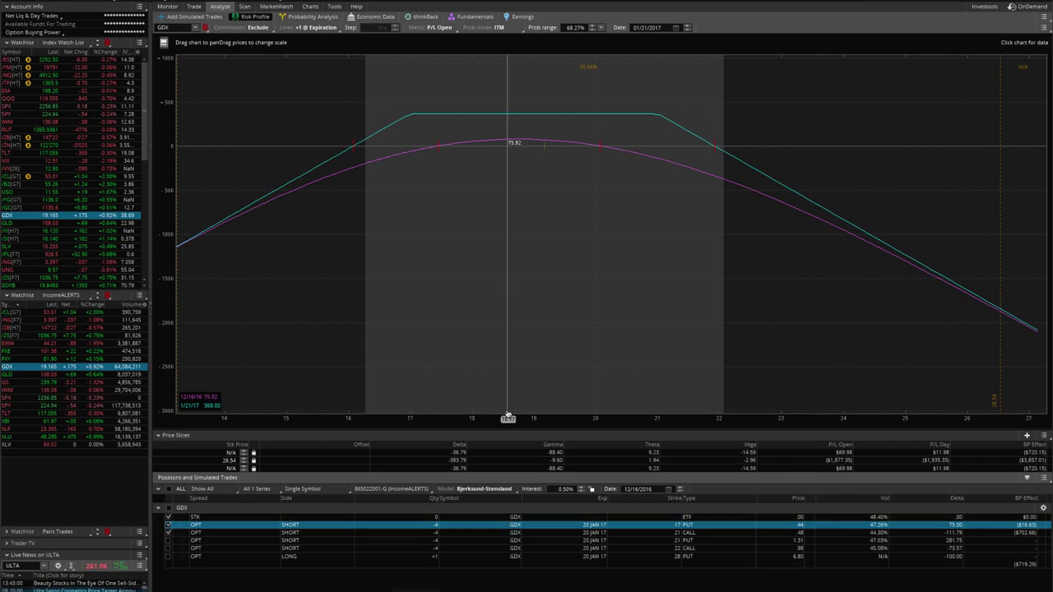
- View the charts for natural gas futures /NG and the UNG fund, and check the related closing-trade alerts
click(310, 6)
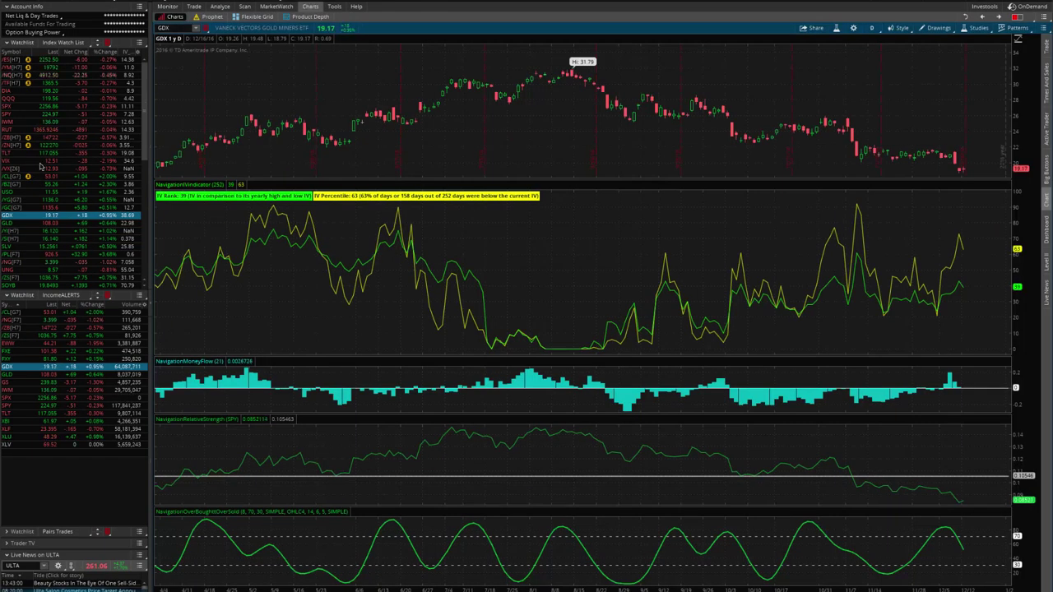
click(14, 263)
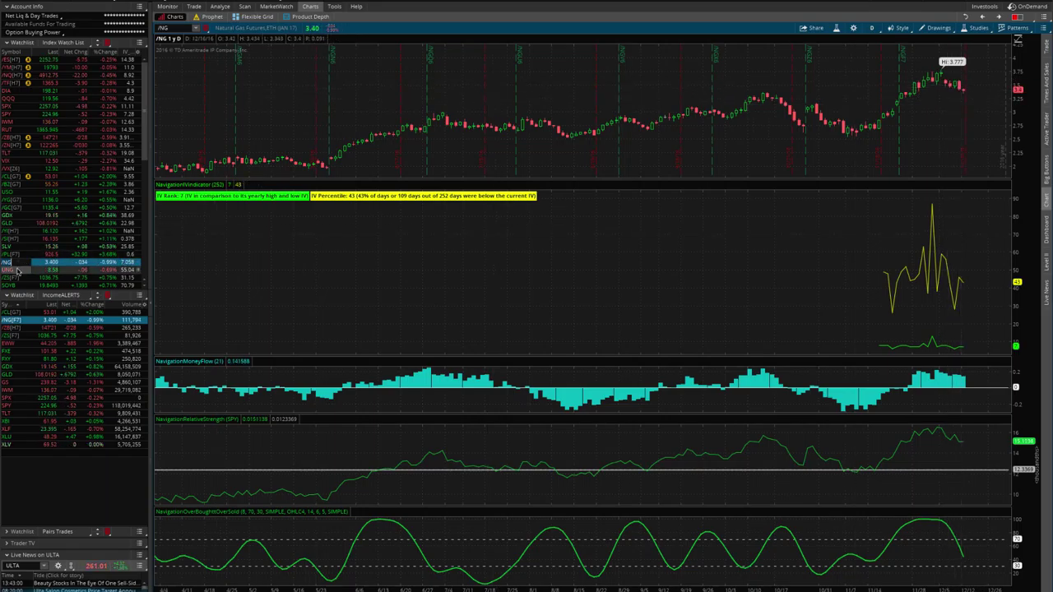
click(17, 271)
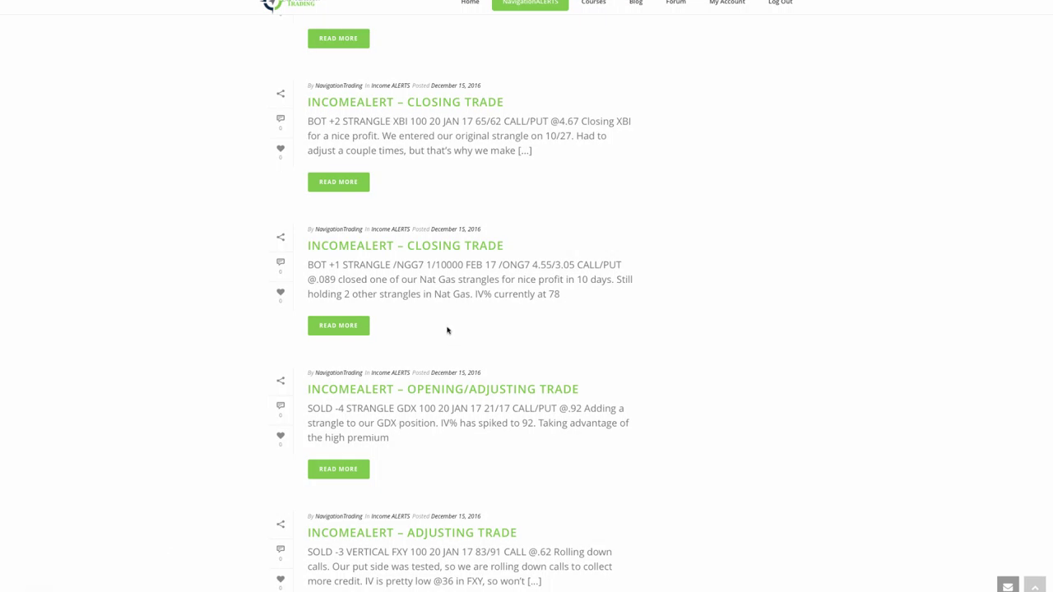
scroll(448, 330, up, 3)
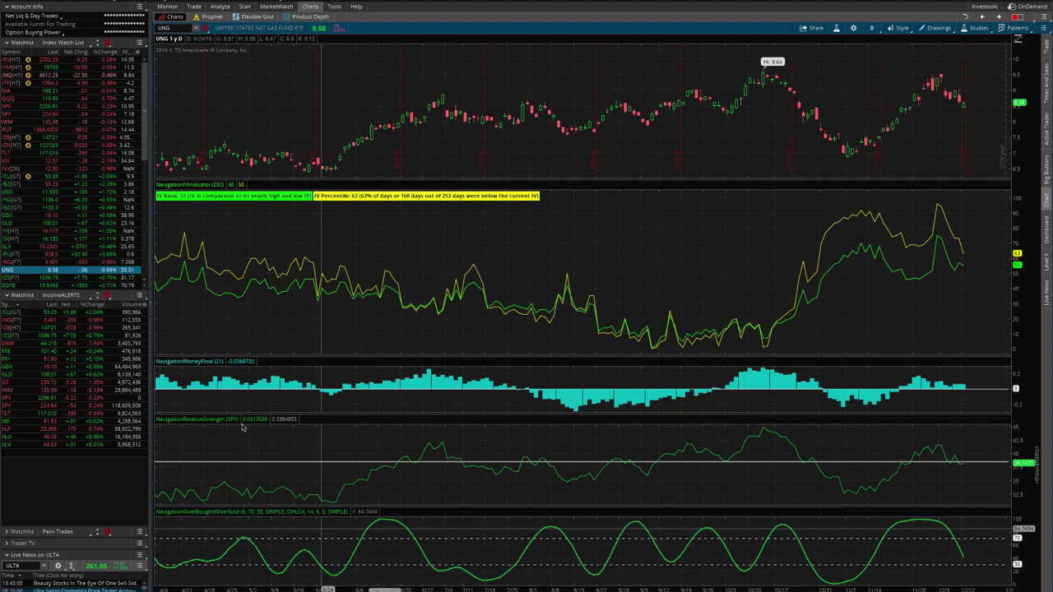
- View the FXE price and implied volatility chart, followed by the risk profile of its position
click(7, 352)
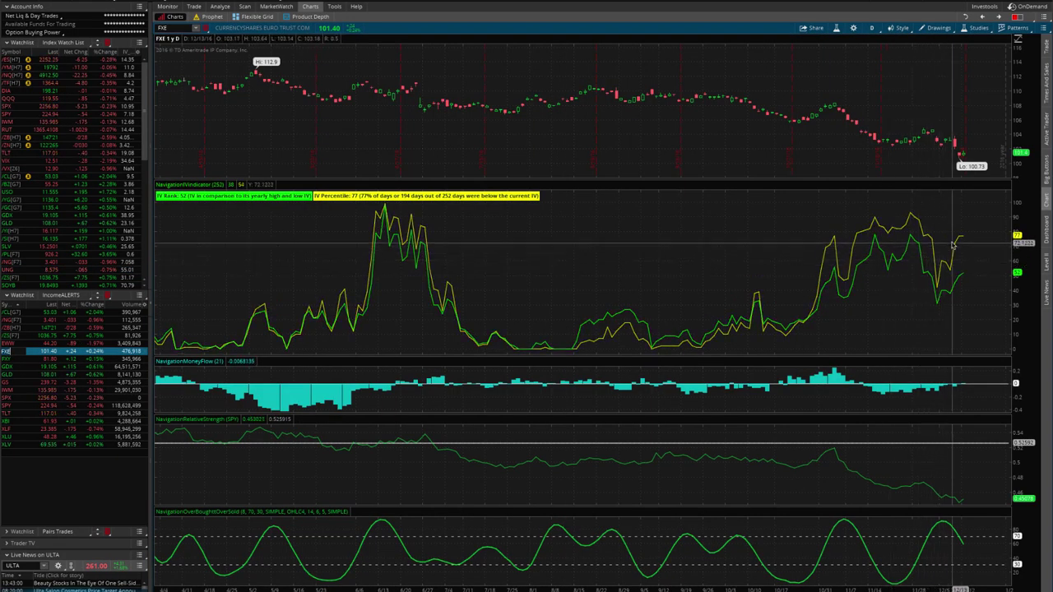
click(220, 6)
click(205, 33)
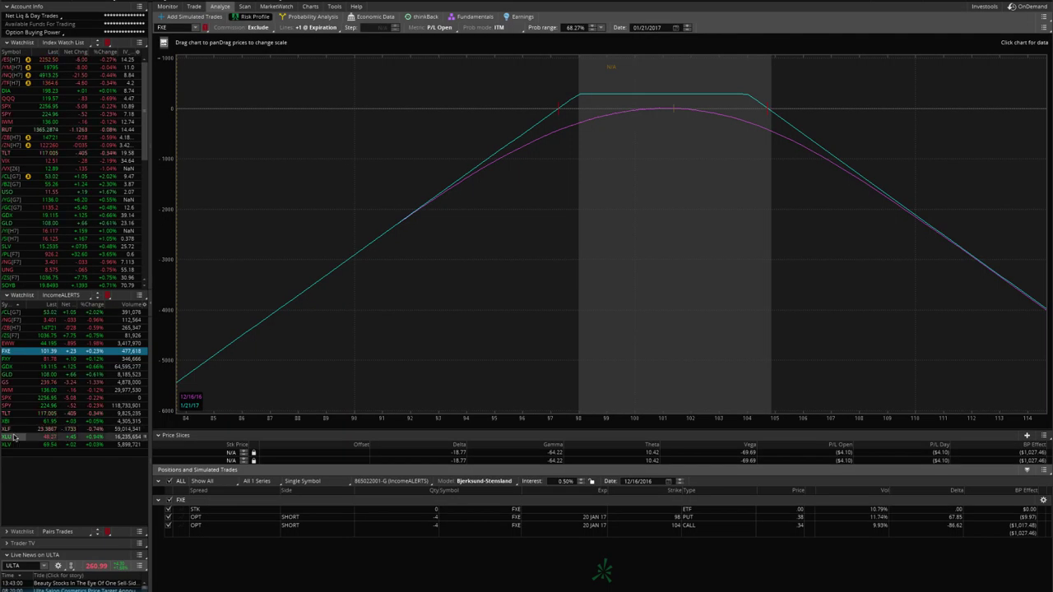
- Open the TLT risk profile and graph only the 16 DEC 16 long 122 and short 125 puts
click(12, 412)
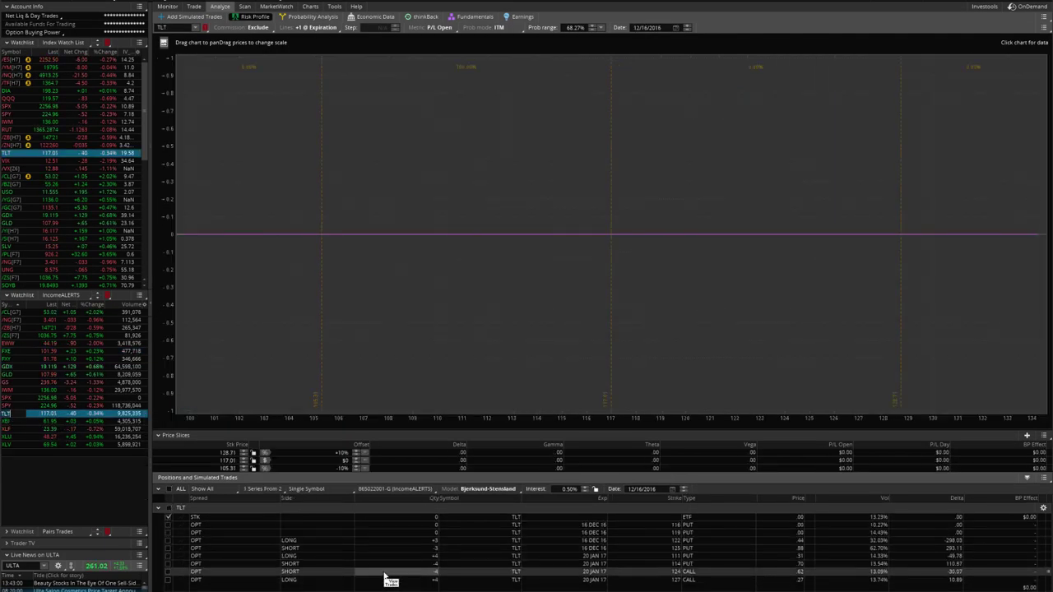
click(168, 541)
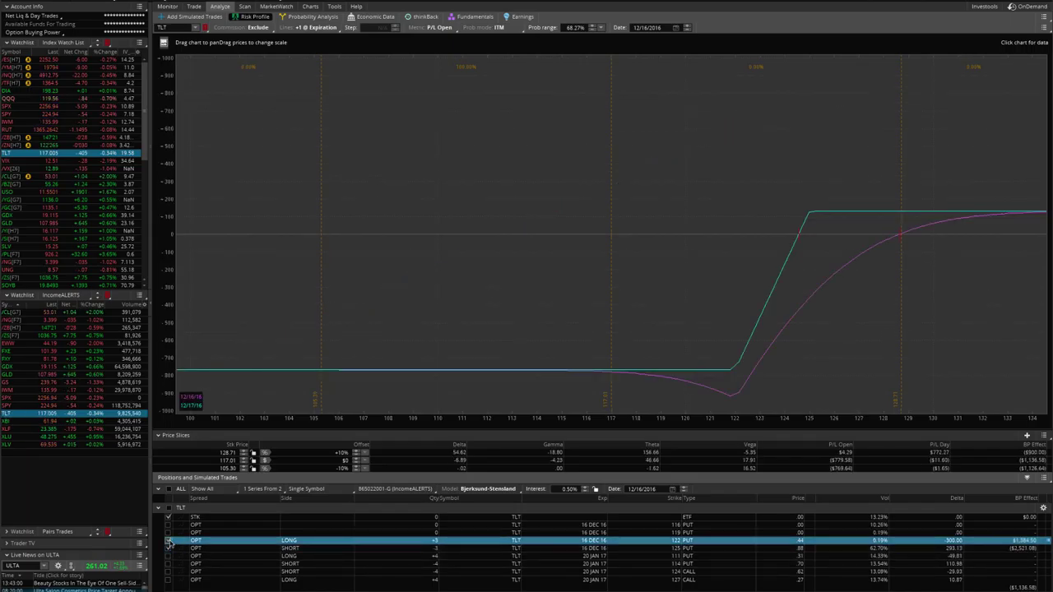
- Replace the graphed TLT December put spread with the 20 JAN 17 iron condor of 111/114 puts and 124/127 calls
click(169, 541)
click(168, 548)
click(169, 556)
click(169, 563)
click(169, 571)
click(169, 579)
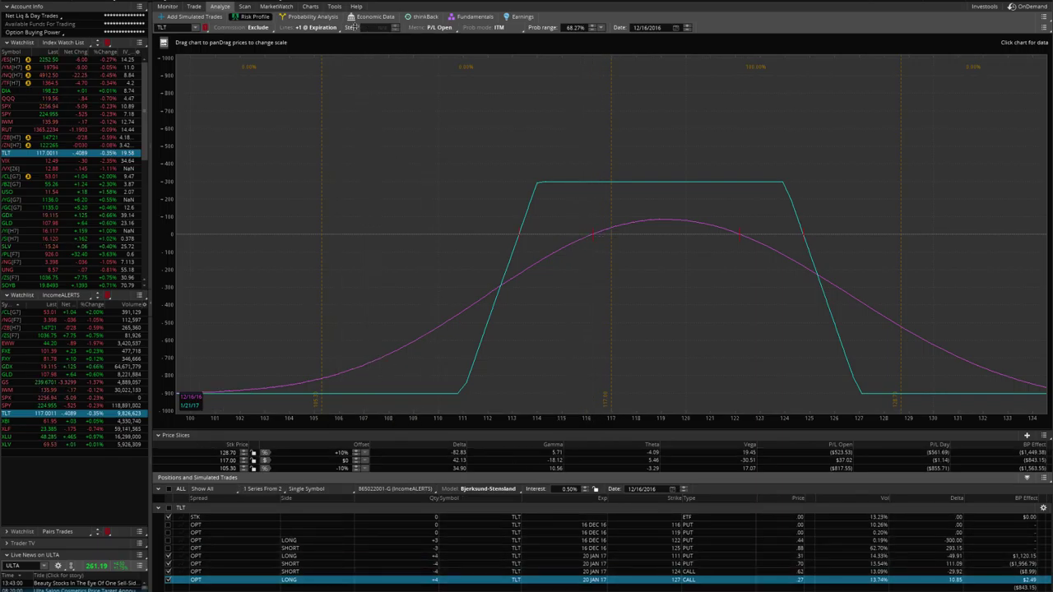
- View the price and implied volatility charts for TLT, SPY and GLD
click(310, 6)
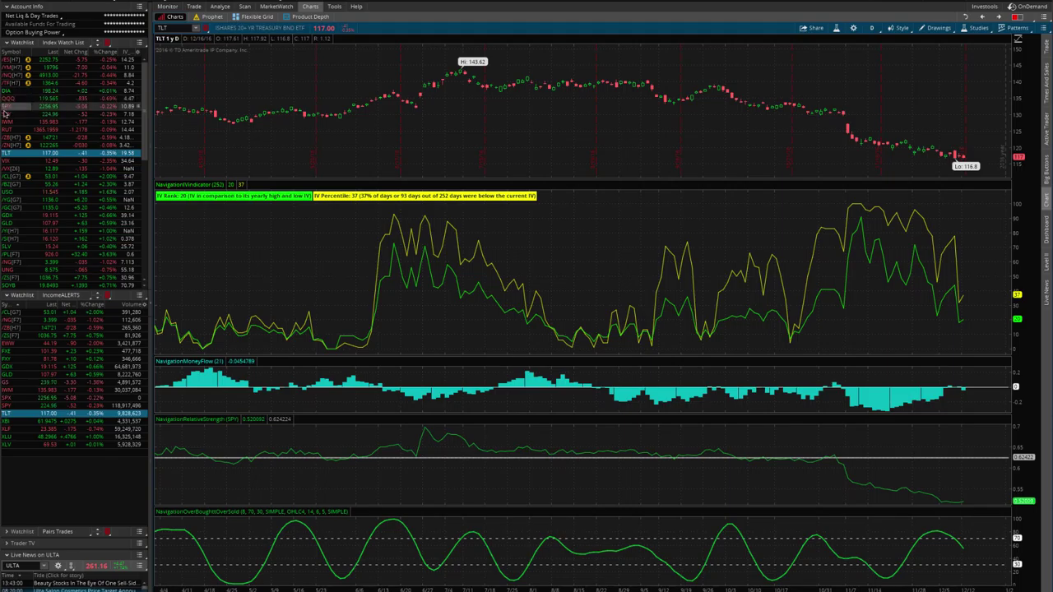
click(94, 115)
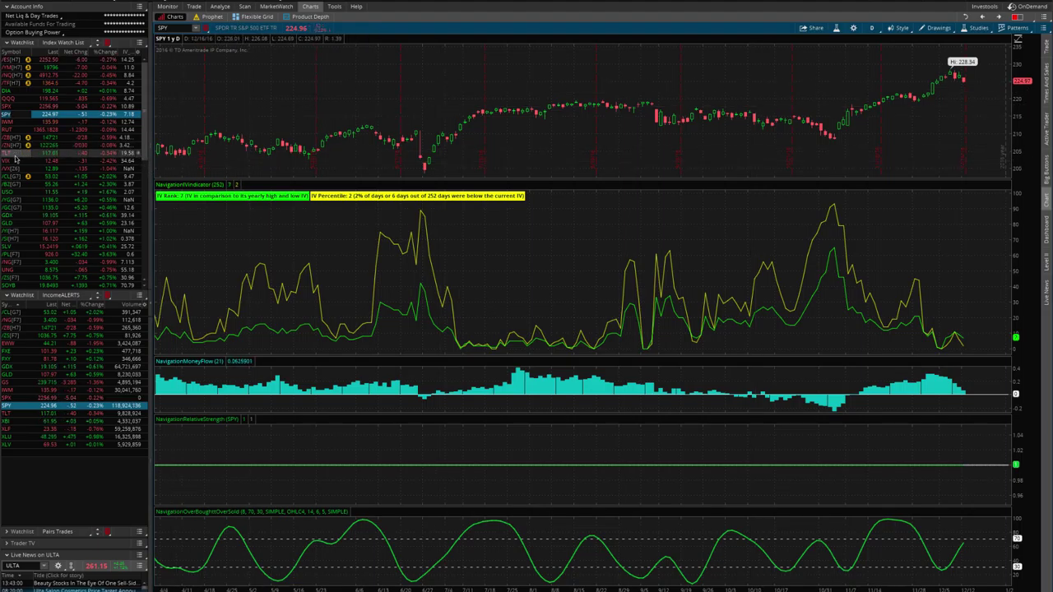
click(50, 223)
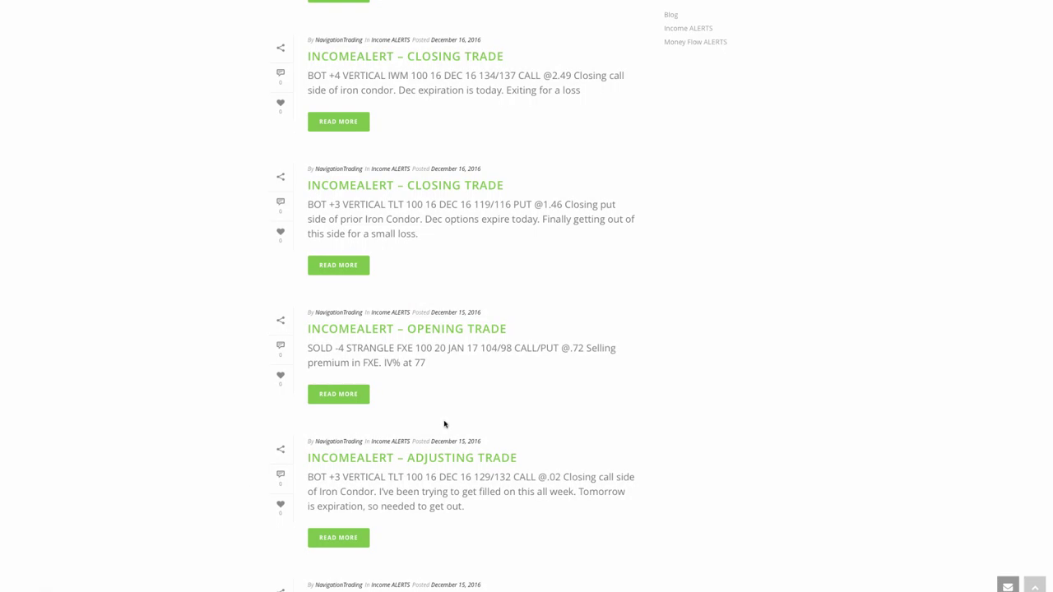
- Read the IWM closing and natural gas adjusting alerts, and examine the /NG chart and the risk profile of its February position
scroll(559, 283, up, 3)
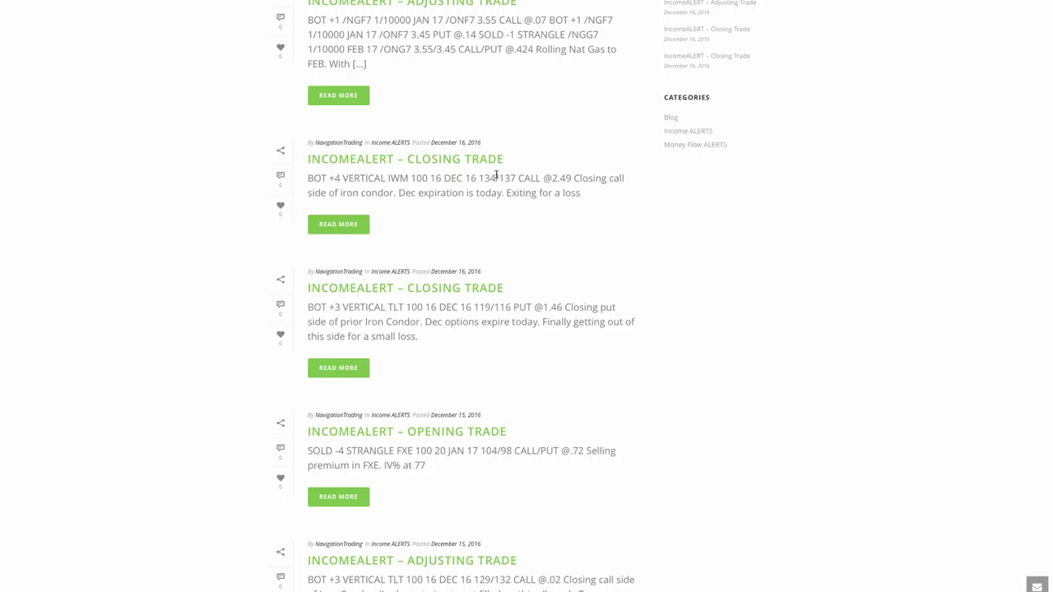
scroll(496, 170, up, 2)
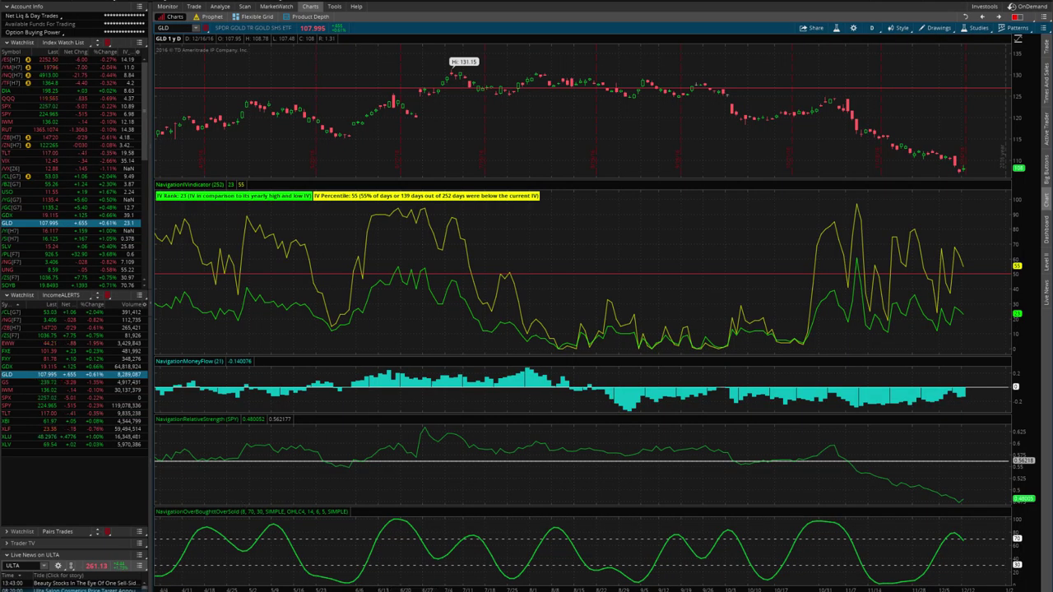
click(10, 321)
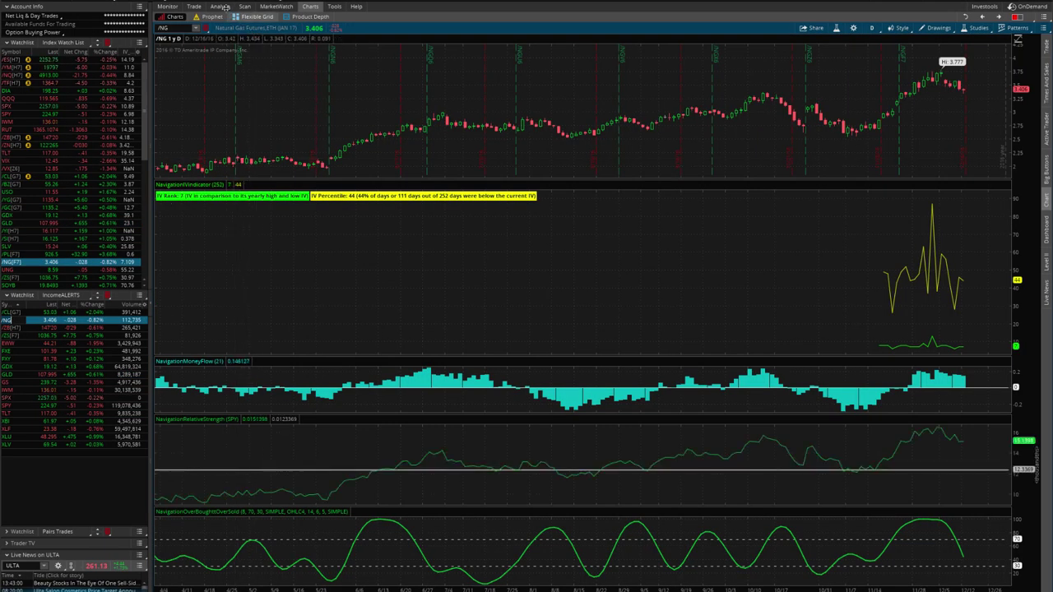
click(222, 6)
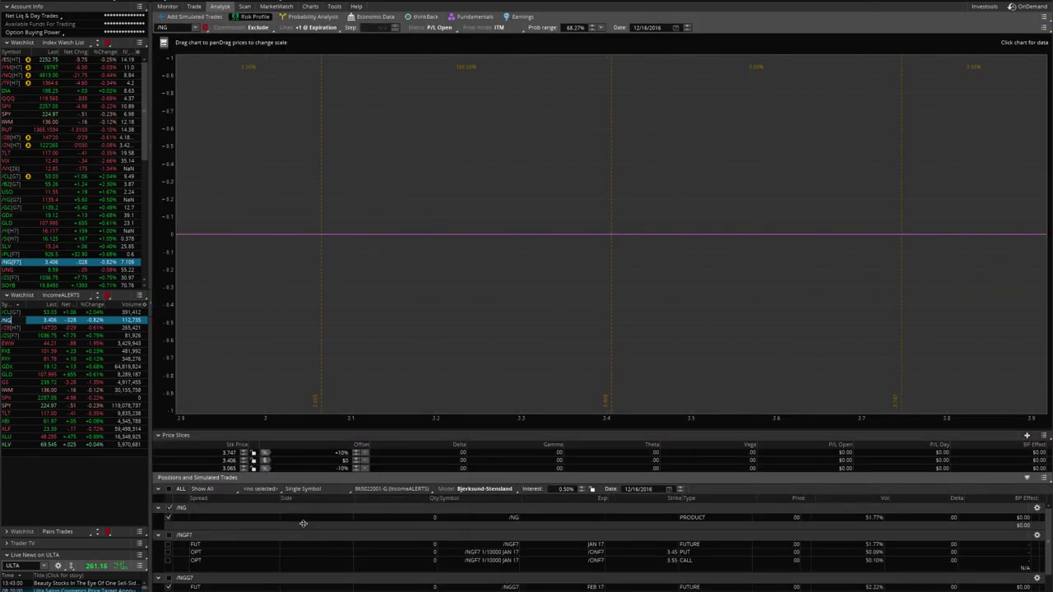
scroll(314, 532, down, 1)
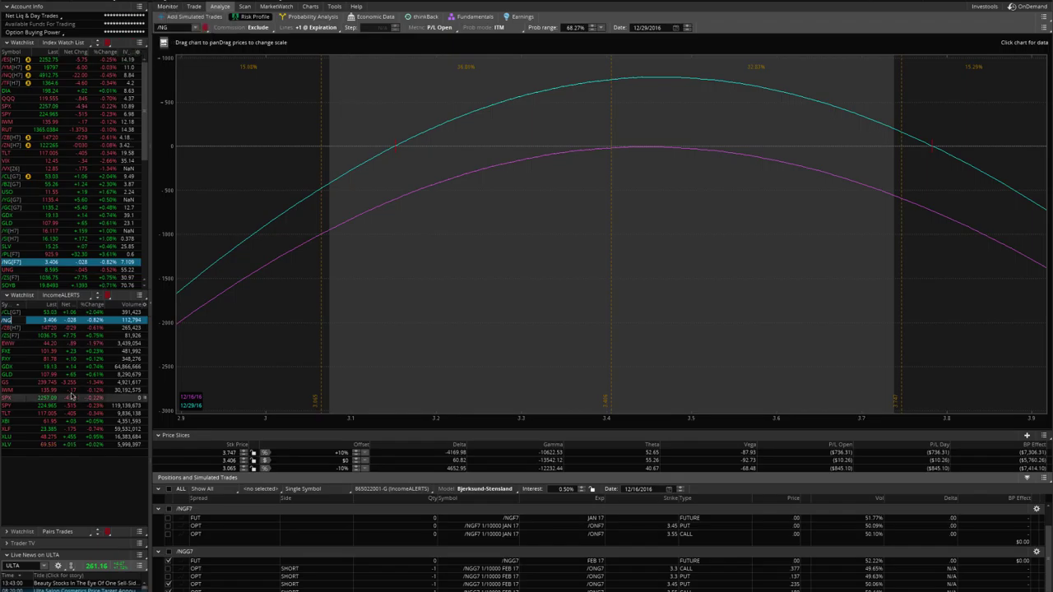
- Examine the risk profiles of the XLV, XLU, XLF, /ZB and EWW positions one after another
click(29, 443)
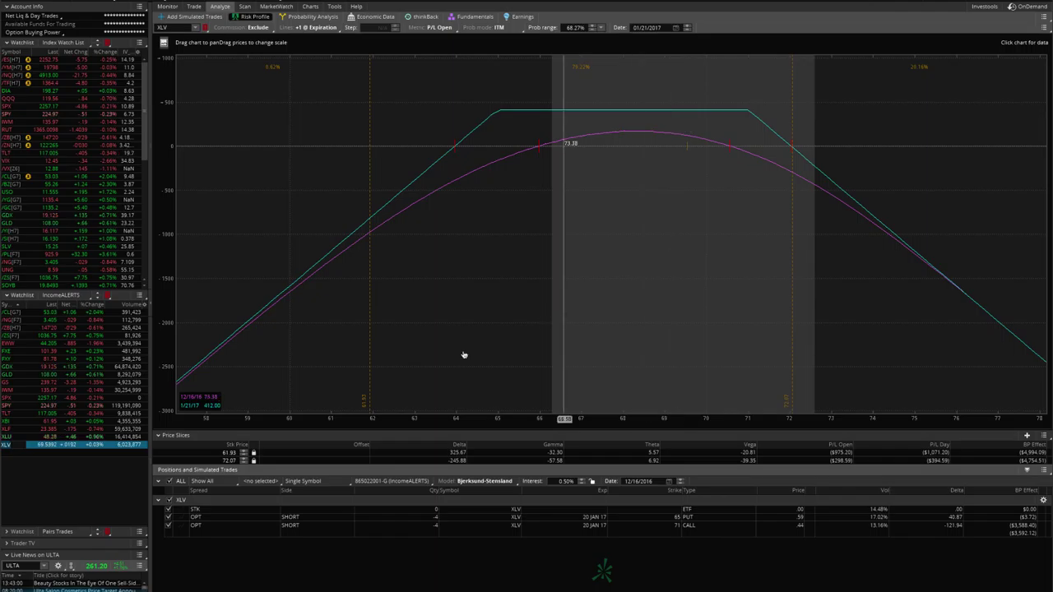
key(Up)
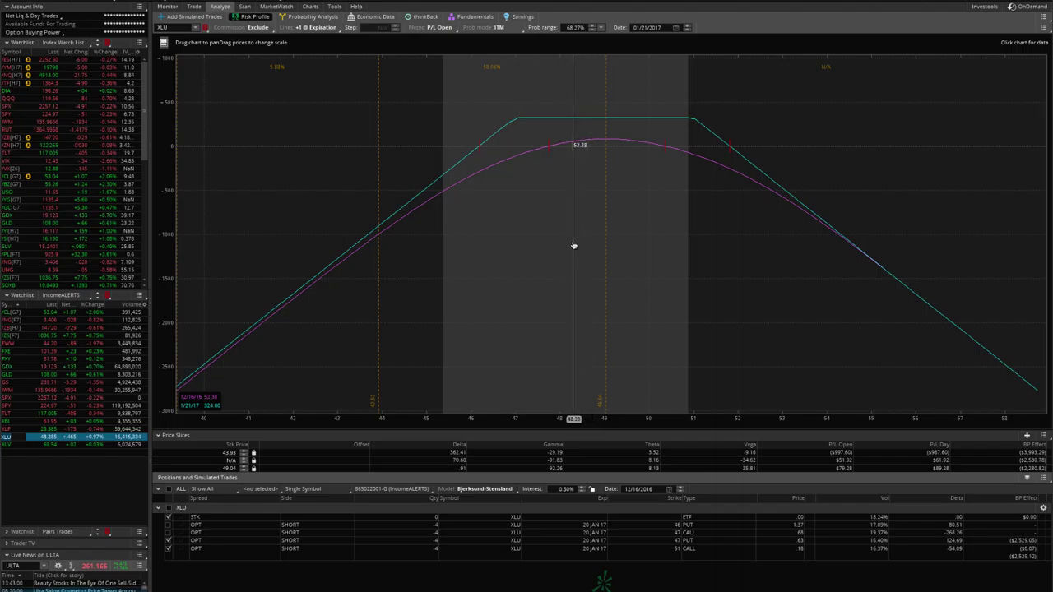
key(Up)
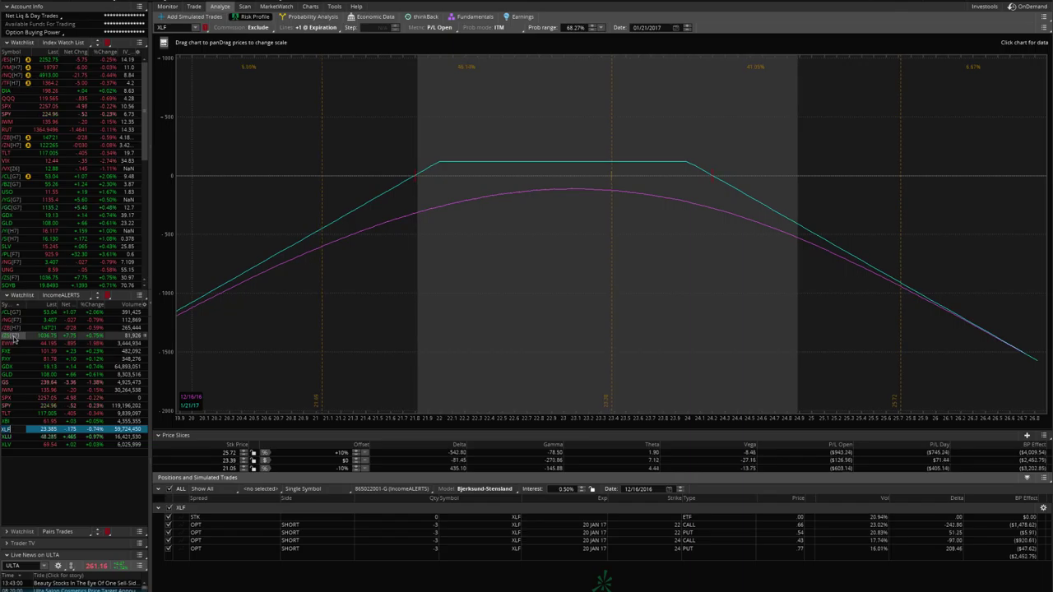
click(11, 327)
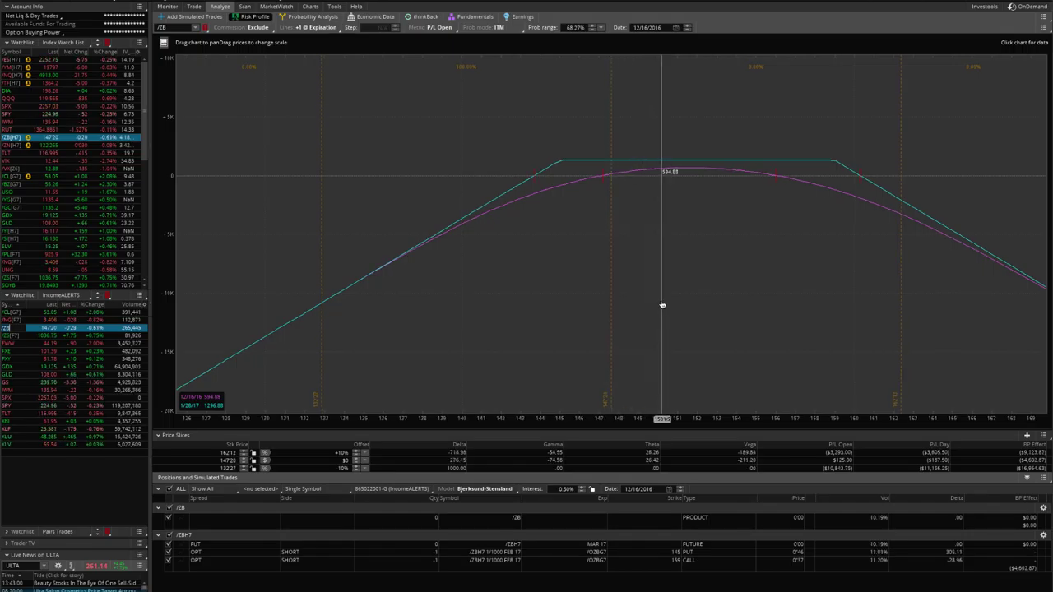
click(13, 344)
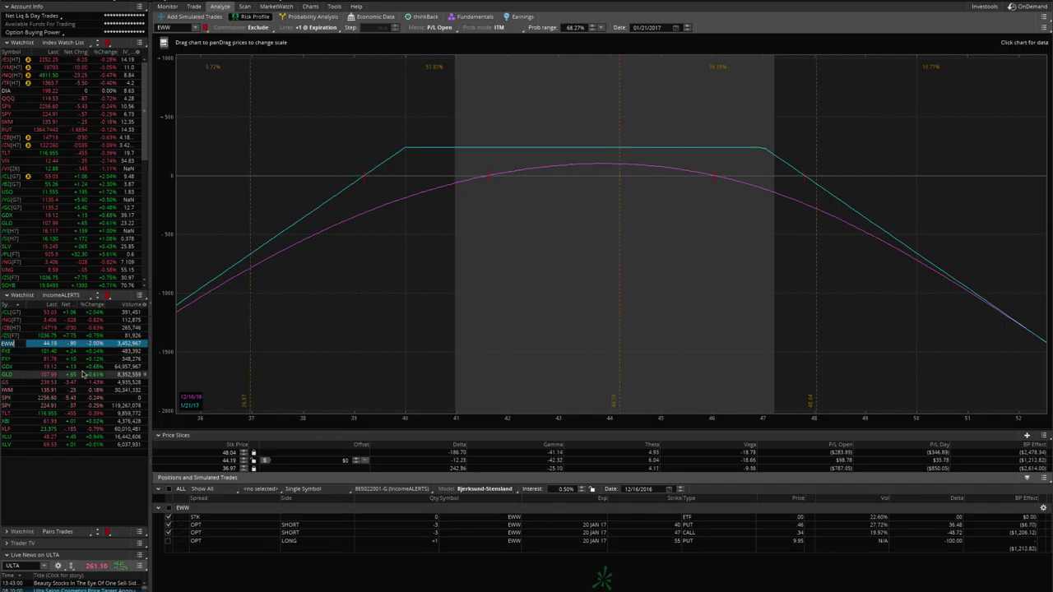
- Open the SPX risk profile and compare the graph without and with the short January and long February 2260 calls
click(9, 399)
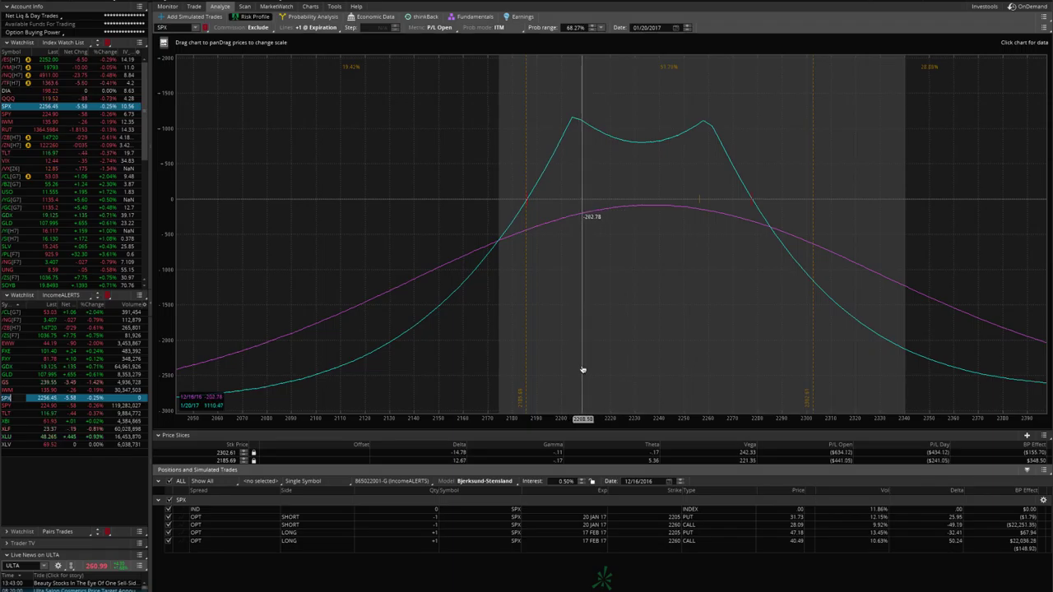
click(168, 541)
click(167, 525)
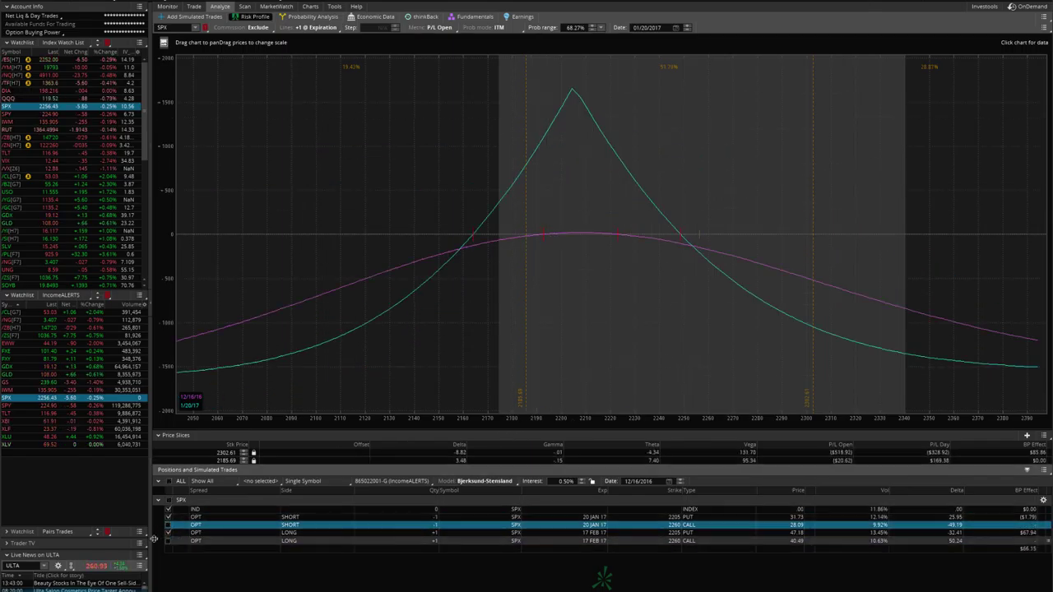
click(167, 540)
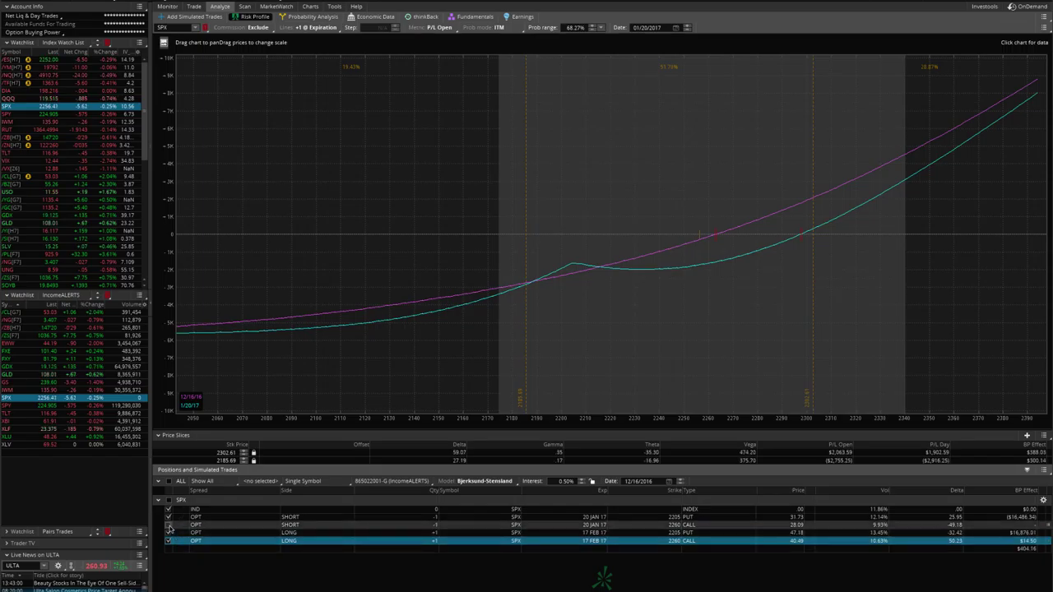
click(167, 525)
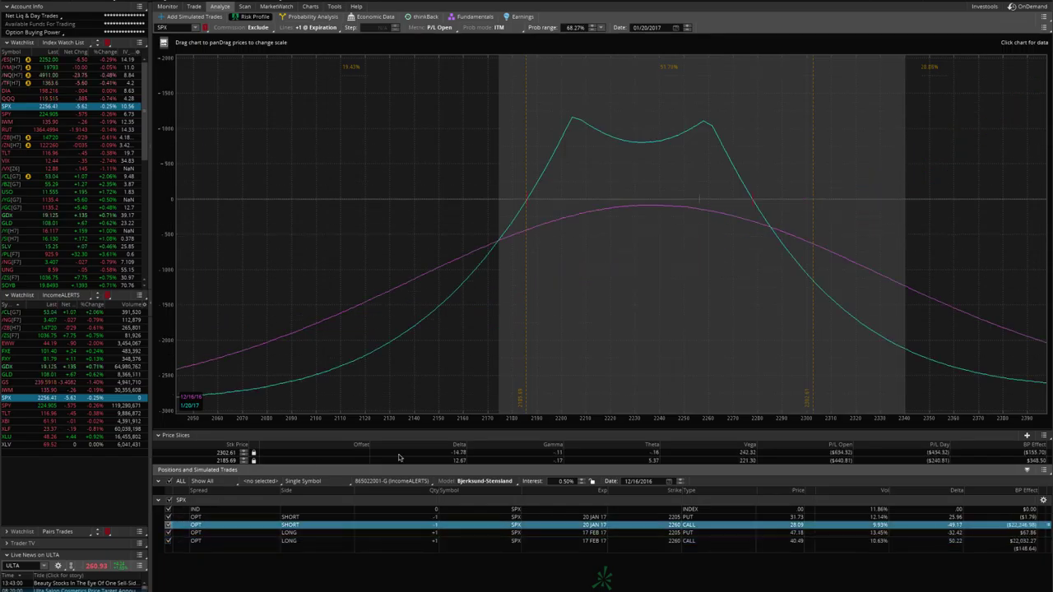